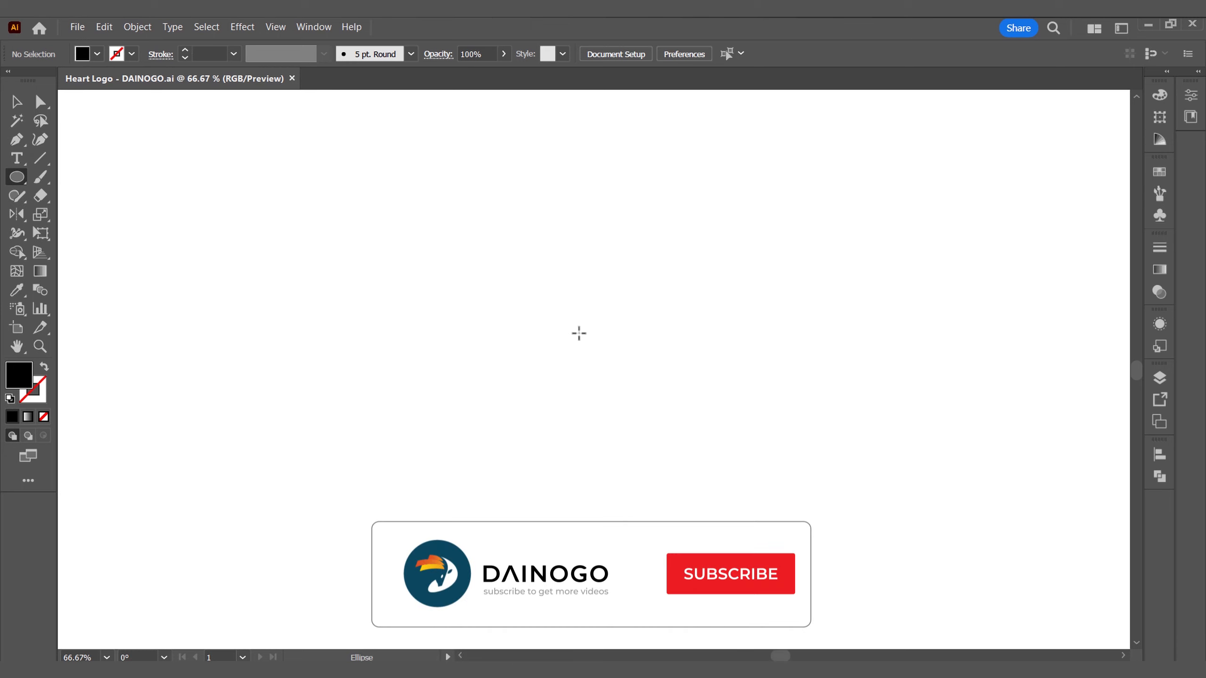
Step: Draw an unfilled circle with a black outline and reshape its top, right and bottom anchors into the right half of a heart
{"action": "mouse_move", "coordinate": [563, 354]}
{"action": "left_mouse_down"}
{"action": "mouse_move", "coordinate": [548, 252]}
{"action": "mouse_move", "coordinate": [563, 256]}
{"action": "mouse_move", "coordinate": [565, 356]}
{"action": "mouse_move", "coordinate": [562, 338]}
{"action": "left_mouse_up"}
{"action": "key", "text": "shift+x"}
{"action": "left_click", "coordinate": [40, 101]}
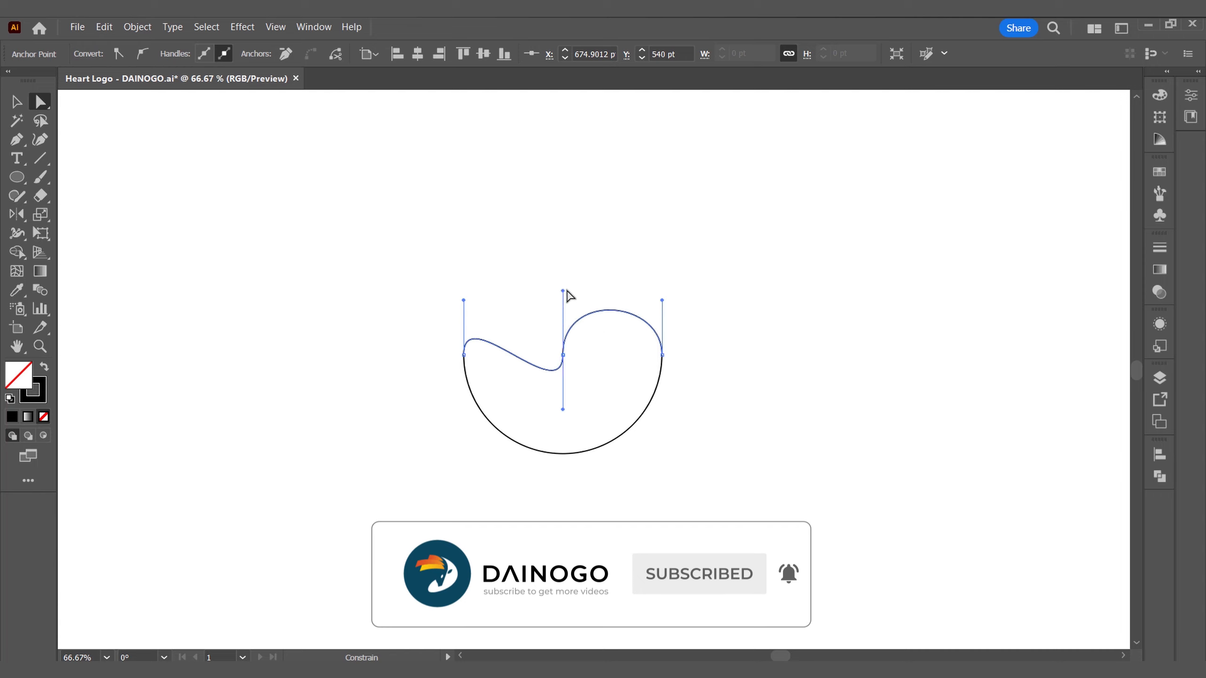
{"action": "left_click_drag", "start_coordinate": [562, 289], "coordinate": [577, 285]}
{"action": "left_click", "coordinate": [661, 355]}
{"action": "left_click_drag", "start_coordinate": [663, 303], "coordinate": [667, 303]}
{"action": "left_click_drag", "start_coordinate": [662, 357], "coordinate": [663, 365]}
{"action": "left_click", "coordinate": [586, 517]}
{"action": "mouse_move", "coordinate": [562, 454]}
{"action": "left_mouse_down"}
{"action": "mouse_move", "coordinate": [582, 468]}
{"action": "mouse_move", "coordinate": [564, 465]}
{"action": "left_mouse_up"}
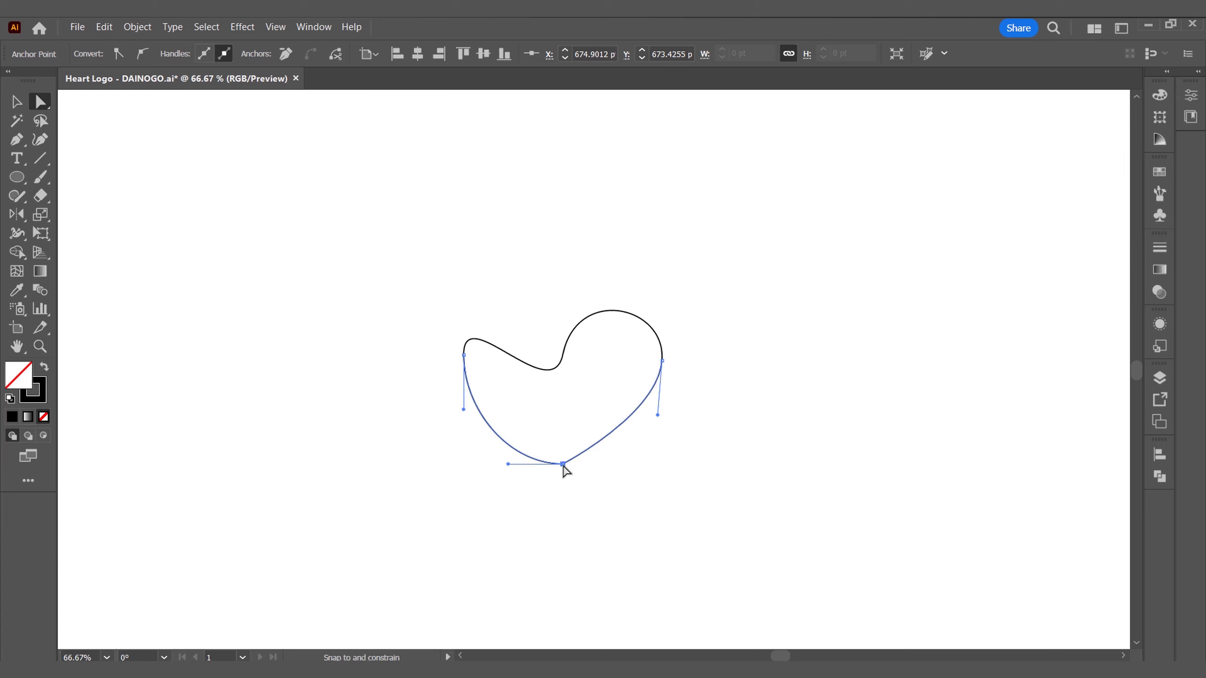
Step: Delete the left side of the shape and create a copy of the remaining half reflected across the vertical axis at the bottom anchor
{"action": "left_click_drag", "start_coordinate": [402, 260], "coordinate": [492, 481]}
{"action": "key", "text": "Delete"}
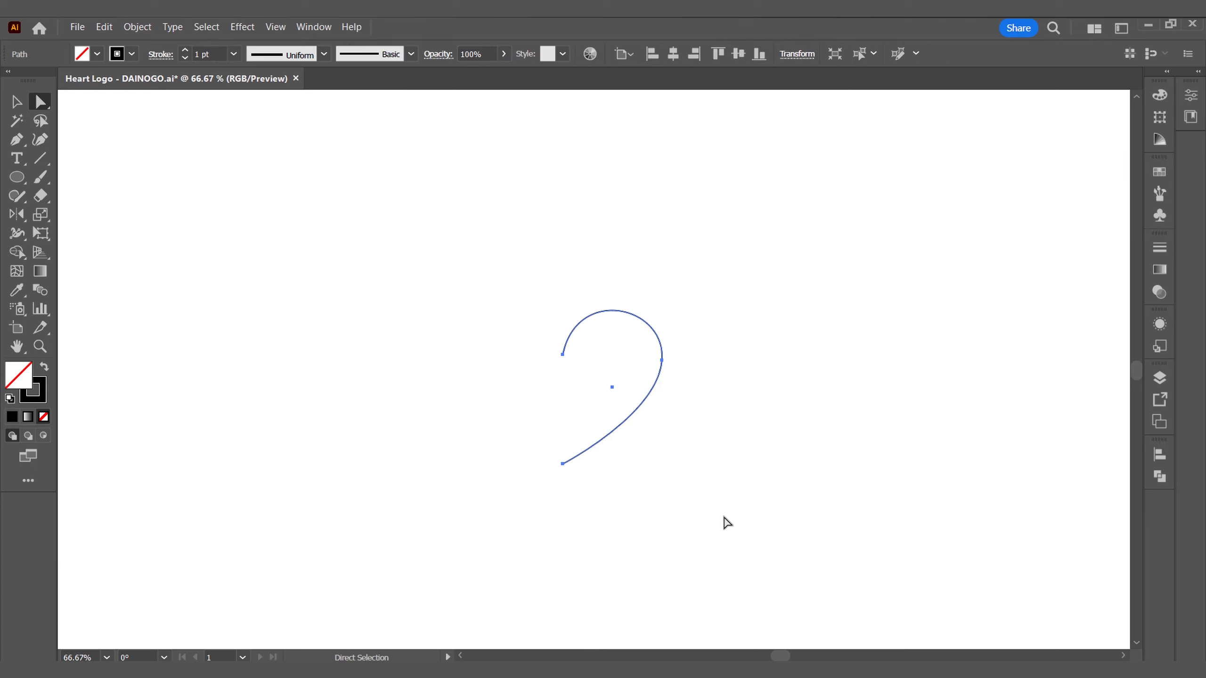
{"action": "key", "text": "o"}
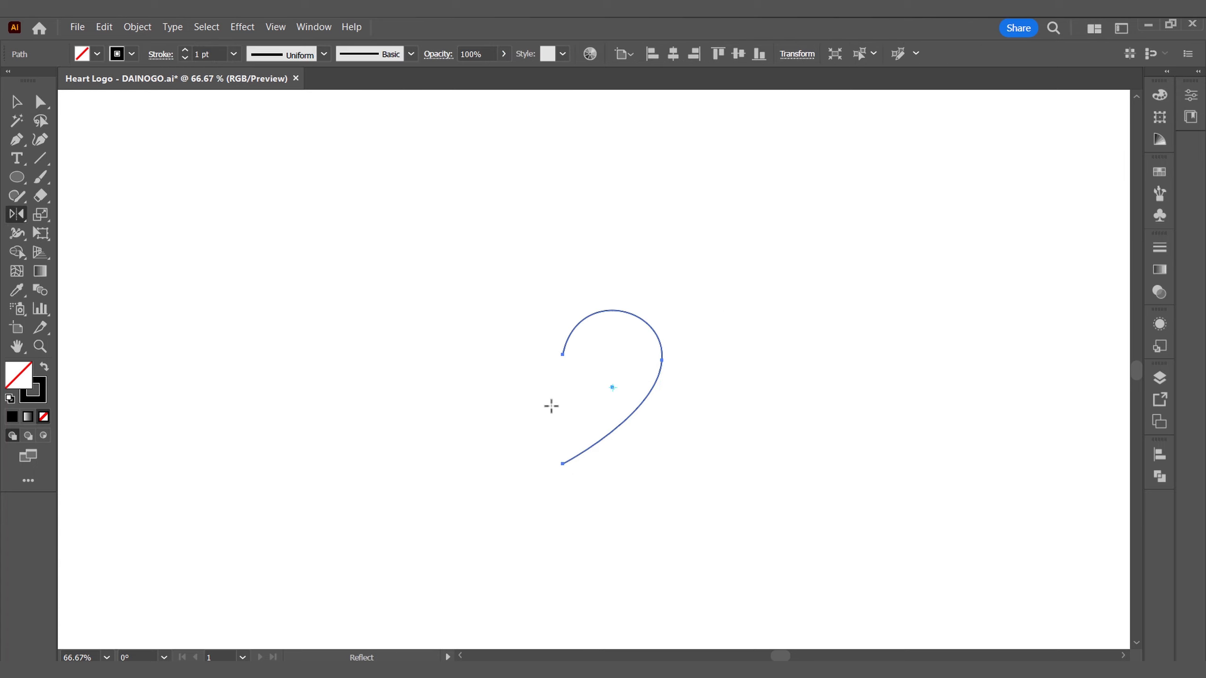
{"action": "left_click", "coordinate": [563, 463], "text": "alt"}
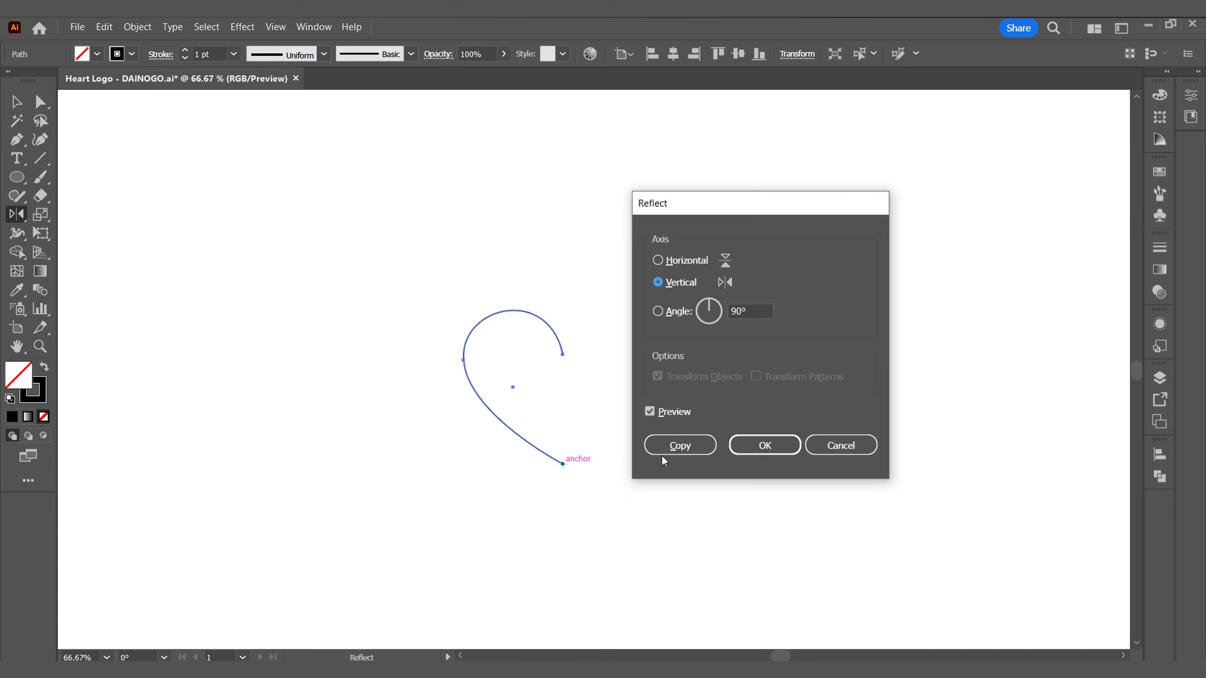
{"action": "left_click", "coordinate": [673, 449]}
{"action": "left_click", "coordinate": [678, 435]}
Step: Join the open ends of the two heart halves at the notch and bottom tip into one closed outline
{"action": "key", "text": "a"}
{"action": "left_click_drag", "start_coordinate": [594, 487], "coordinate": [533, 450]}
{"action": "left_click_drag", "start_coordinate": [713, 371], "coordinate": [638, 339]}
{"action": "left_click_drag", "start_coordinate": [431, 354], "coordinate": [492, 375]}
{"action": "left_click_drag", "start_coordinate": [463, 356], "coordinate": [464, 360]}
{"action": "left_click", "coordinate": [713, 367]}
{"action": "left_click", "coordinate": [17, 101]}
{"action": "left_click_drag", "start_coordinate": [441, 294], "coordinate": [636, 468]}
{"action": "key", "text": "ctrl+j"}
{"action": "key", "text": "ctrl+j"}
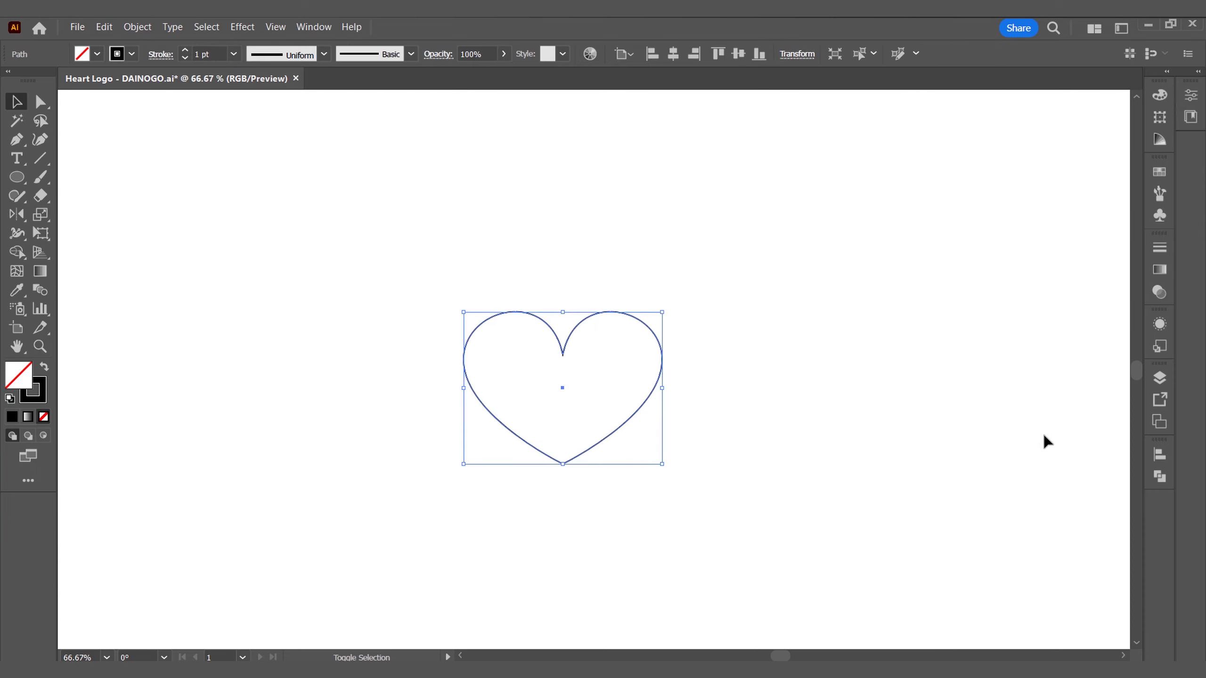
Step: Fill the heart black with no stroke and move its bottom tip and side anchors slightly down
{"action": "key", "text": "shift+x"}
{"action": "left_click", "coordinate": [1043, 436]}
{"action": "key", "text": "a"}
{"action": "left_click", "coordinate": [636, 395]}
{"action": "left_click", "coordinate": [427, 353]}
{"action": "left_click_drag", "start_coordinate": [534, 490], "coordinate": [563, 468]}
{"action": "left_click", "coordinate": [702, 374]}
{"action": "left_click_drag", "start_coordinate": [702, 374], "coordinate": [639, 344]}
{"action": "left_click_drag", "start_coordinate": [434, 352], "coordinate": [463, 369]}
Step: Adjust the right curve handle at the heart's top notch to make the right lobe rounder
{"action": "left_click", "coordinate": [553, 268]}
{"action": "left_click_drag", "start_coordinate": [551, 267], "coordinate": [574, 364]}
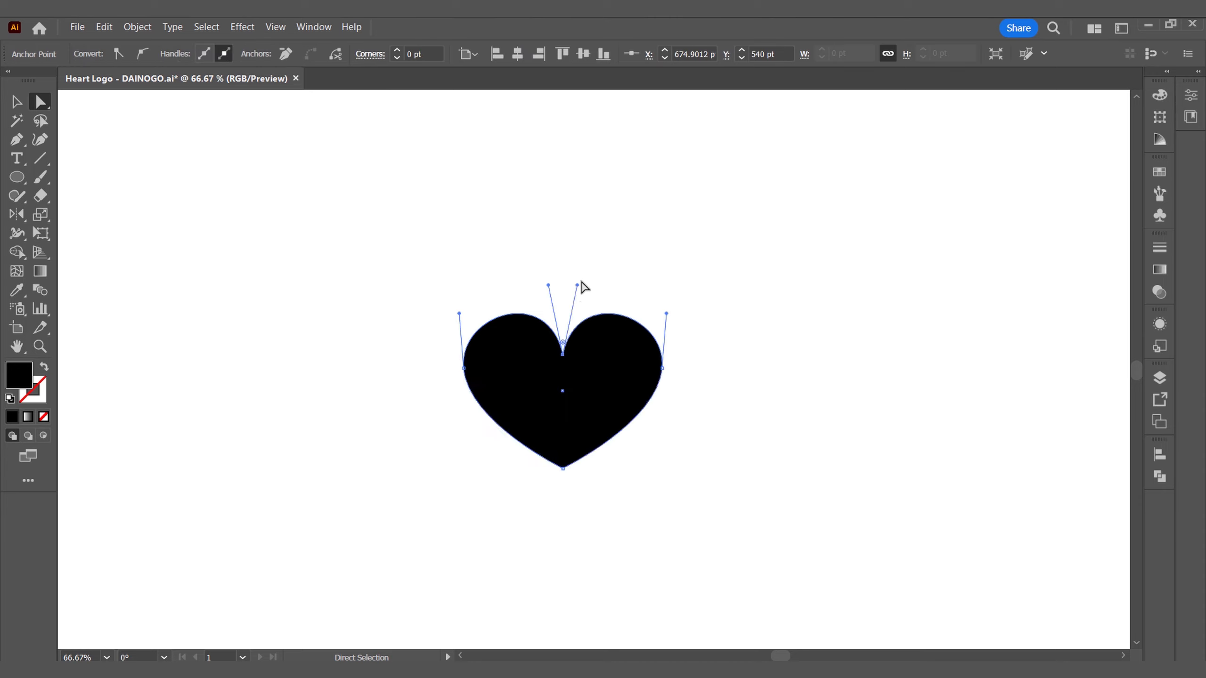
{"action": "left_click_drag", "start_coordinate": [577, 285], "coordinate": [580, 283]}
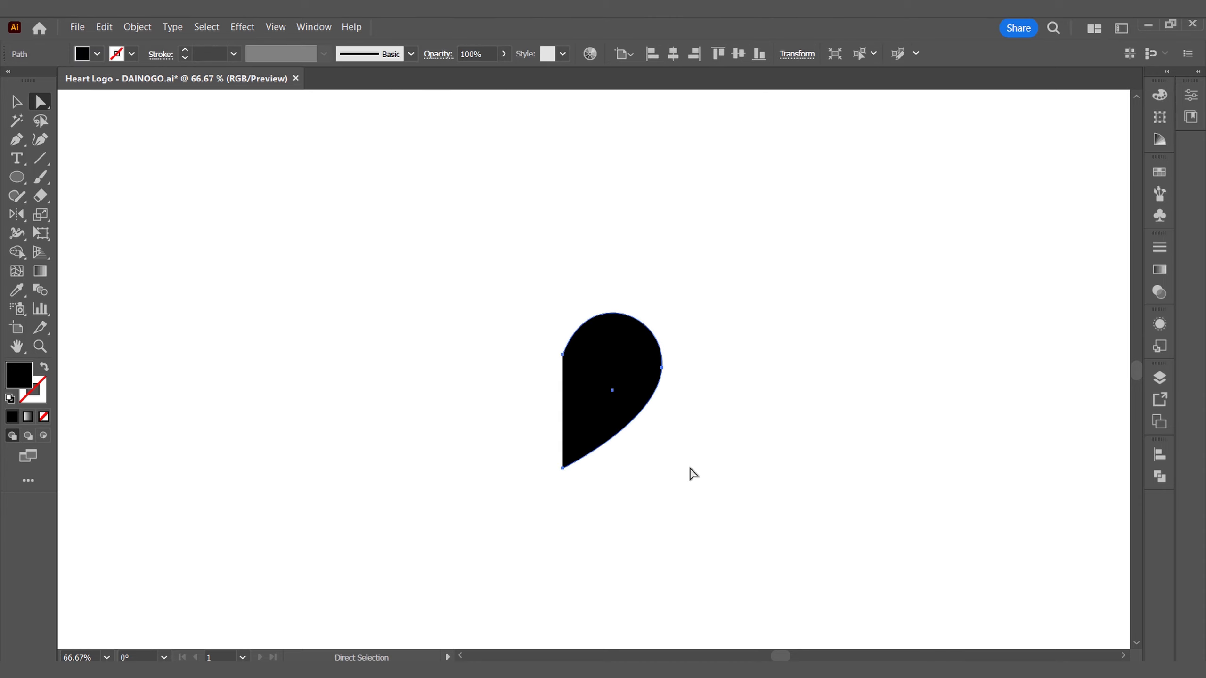
Step: Replace the heart's left half with a mirrored copy of the refined right half and join both into one path
{"action": "key", "text": "o"}
{"action": "left_click", "coordinate": [574, 342], "text": "alt"}
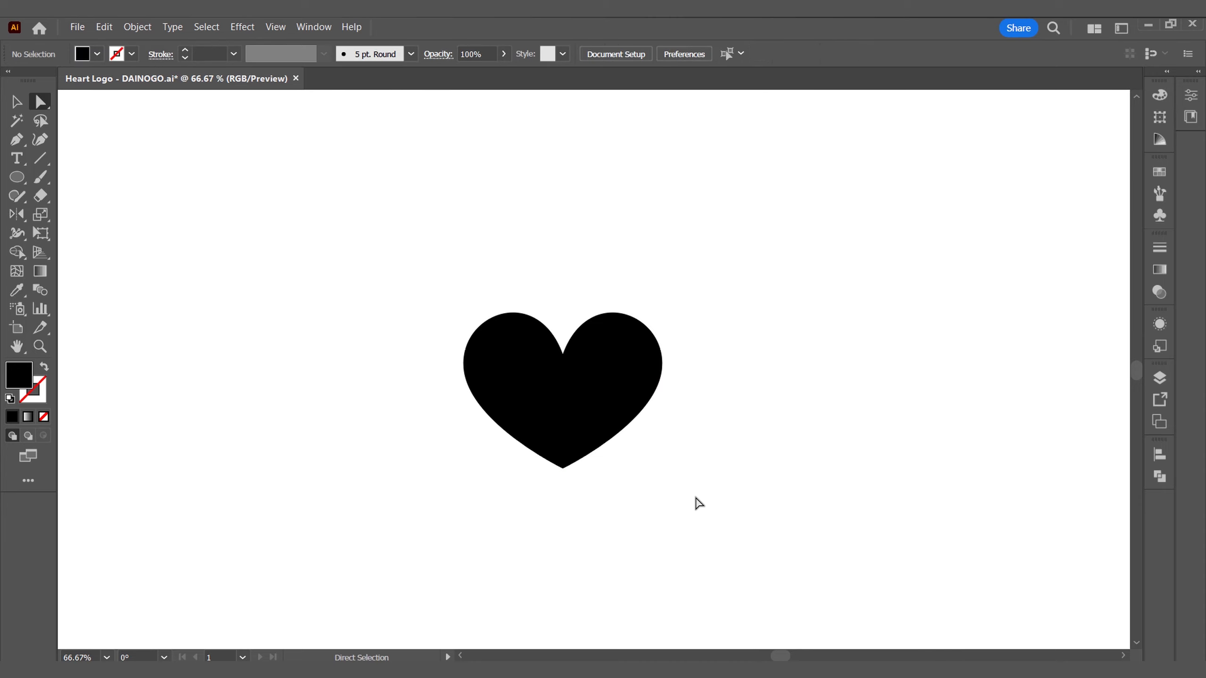
{"action": "left_click_drag", "start_coordinate": [695, 501], "coordinate": [449, 240]}
{"action": "left_click", "coordinate": [448, 239]}
{"action": "key", "text": "v"}
{"action": "left_click_drag", "start_coordinate": [517, 200], "coordinate": [568, 515]}
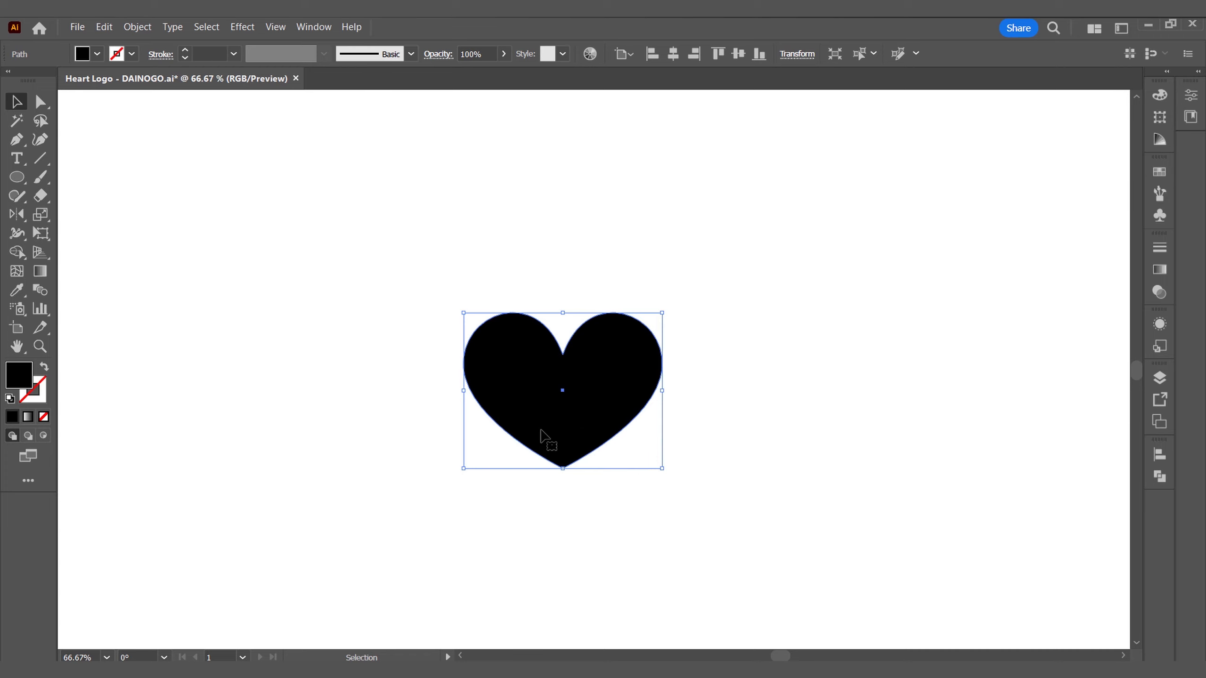
Step: Duplicate the heart horizontally to the right of the original and hide the duplicate in Layer 1
{"action": "left_click_drag", "start_coordinate": [541, 439], "coordinate": [894, 440]}
{"action": "left_click", "coordinate": [689, 474]}
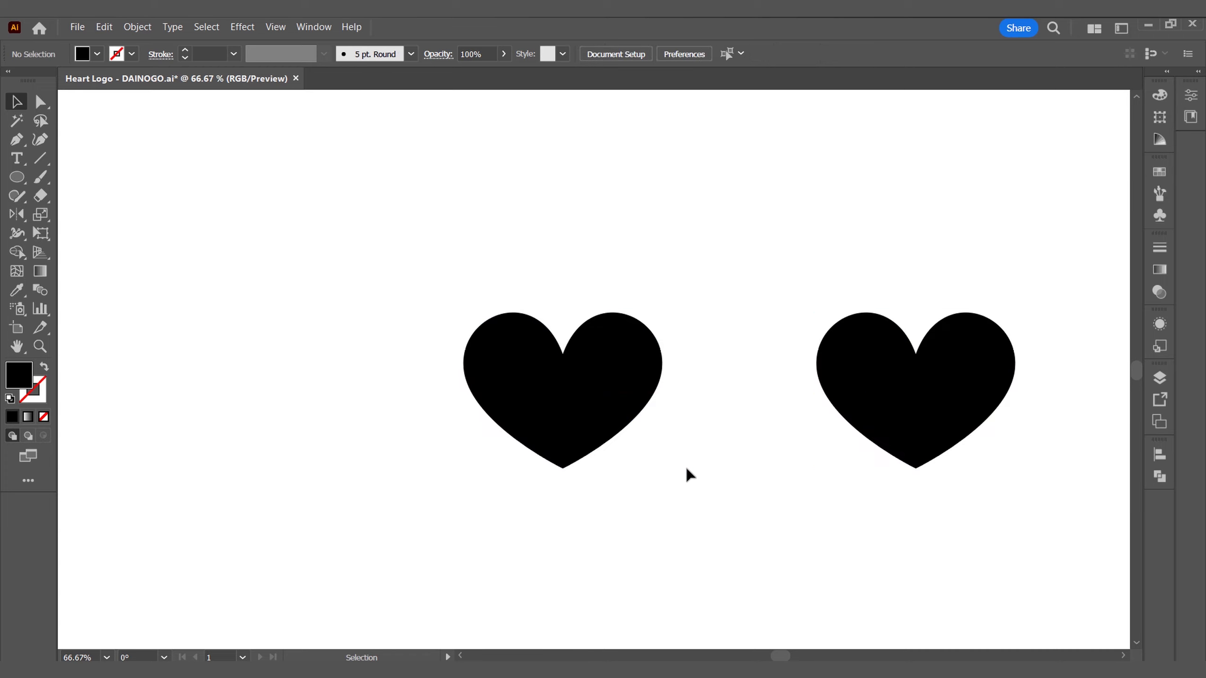
{"action": "left_click", "coordinate": [956, 423]}
{"action": "key", "text": "F7"}
{"action": "left_click", "coordinate": [1004, 422]}
{"action": "left_click", "coordinate": [966, 439]}
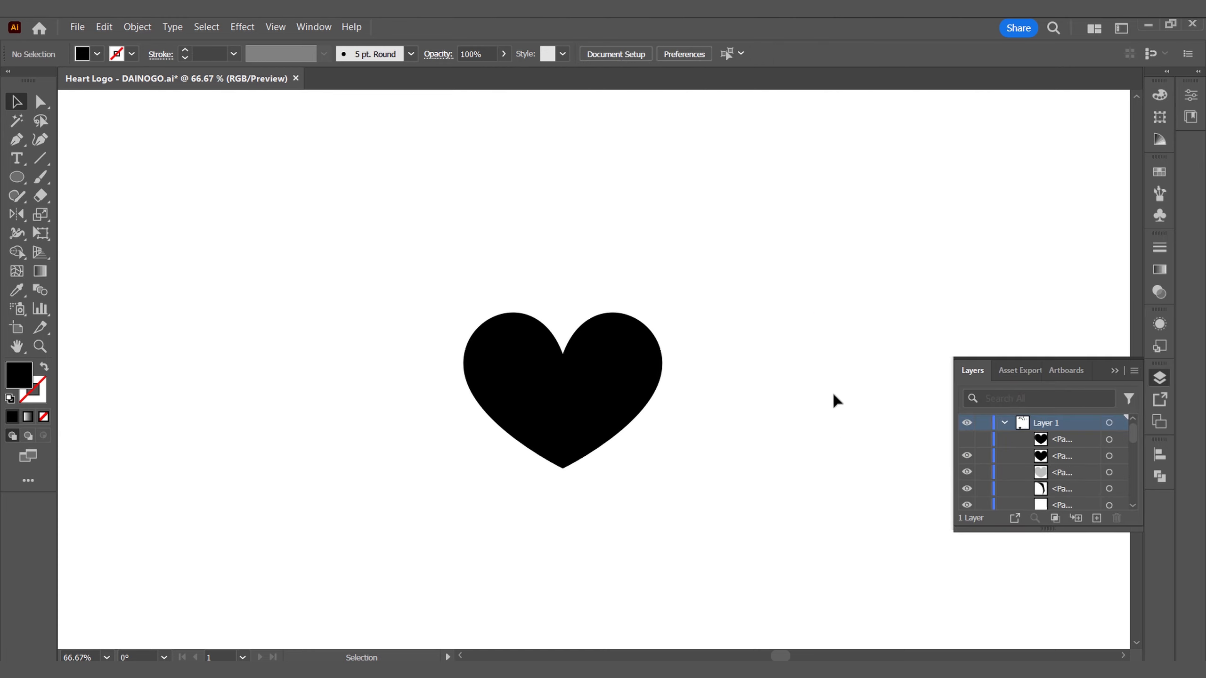
Step: Offset the heart's path outward by 10 pt with miter joins and give the offset shape a black outline with no fill
{"action": "left_click", "coordinate": [596, 444]}
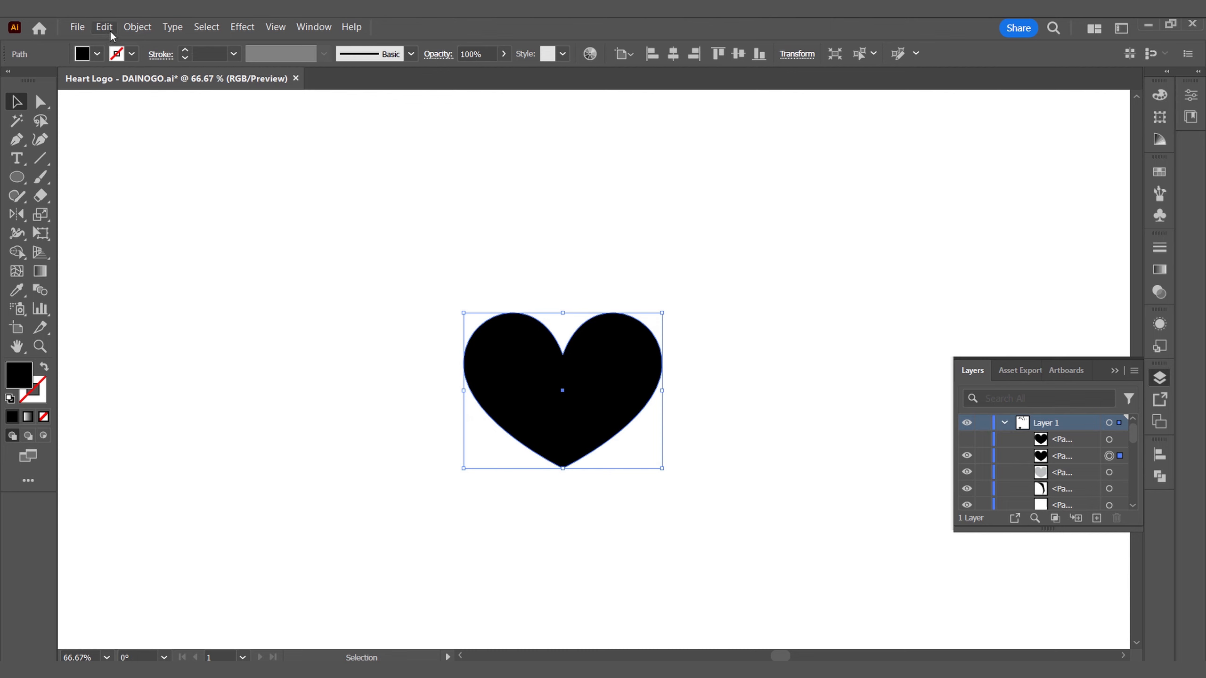
{"action": "left_click", "coordinate": [137, 26]}
{"action": "mouse_move", "coordinate": [188, 366]}
{"action": "left_click", "coordinate": [427, 415]}
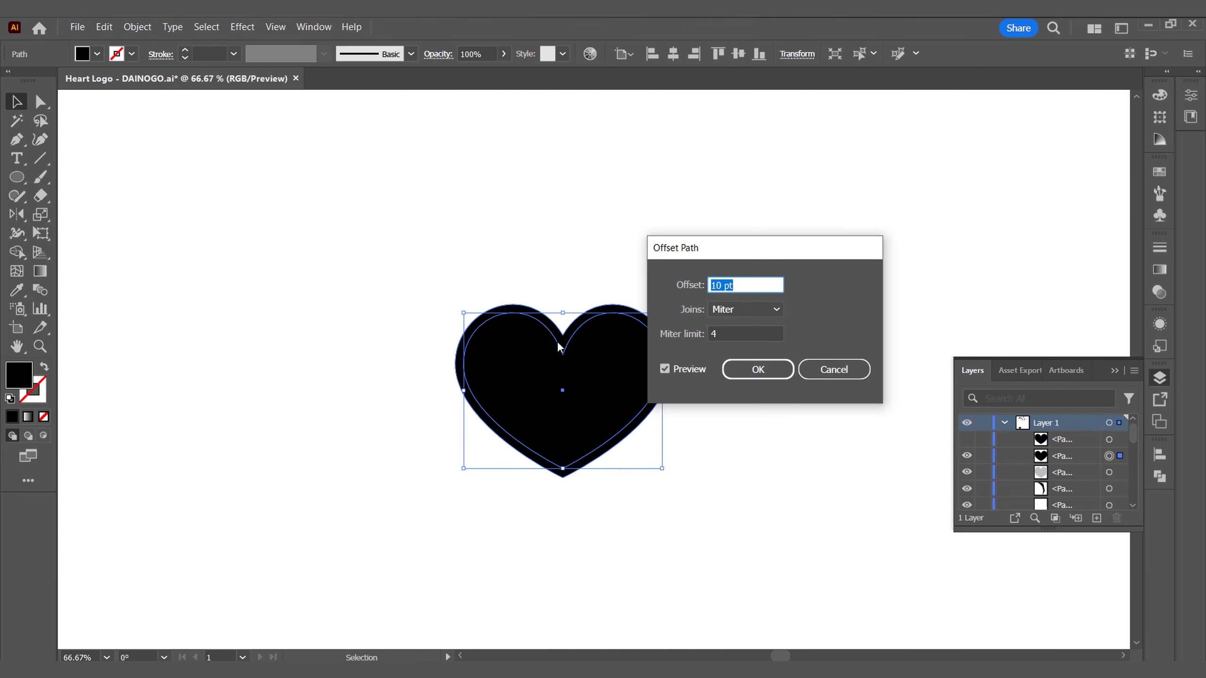
{"action": "left_click", "coordinate": [726, 367]}
{"action": "key", "text": "shift+x"}
{"action": "left_click", "coordinate": [712, 377]}
{"action": "left_click", "coordinate": [654, 387]}
{"action": "left_click", "coordinate": [655, 435]}
Step: Draw an S-shaped curve with the Pen tool from the heart's top notch through its centre to just below the bottom tip
{"action": "key", "text": "p"}
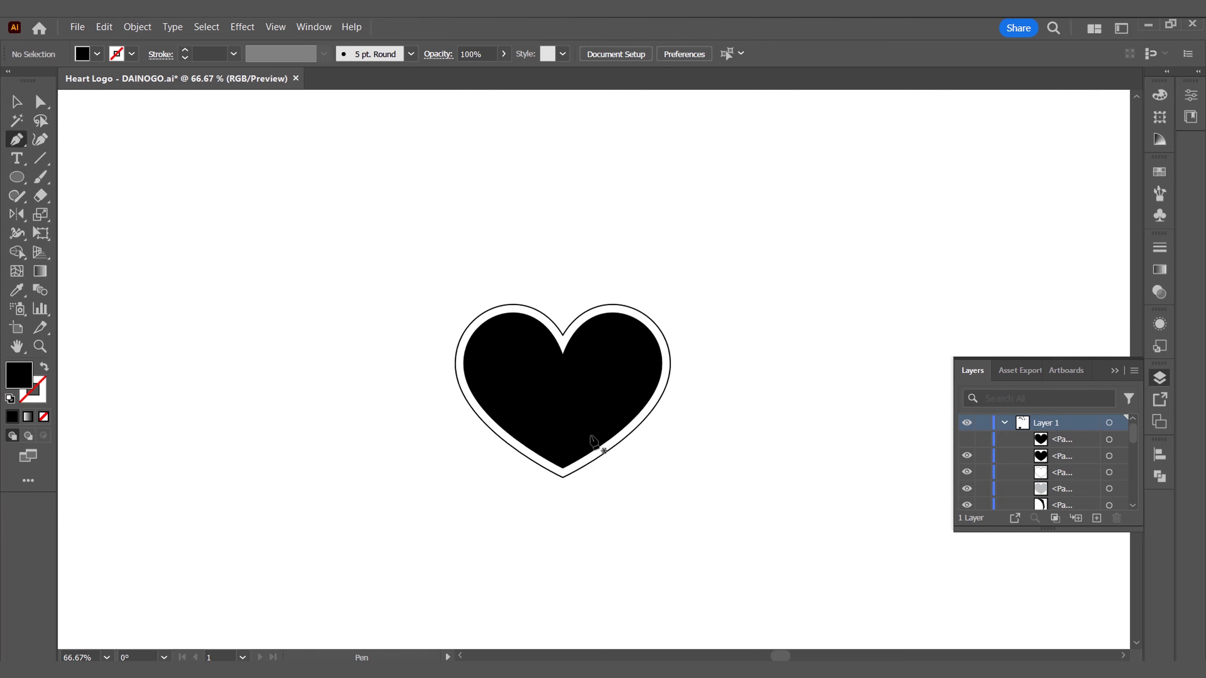
{"action": "left_click", "coordinate": [565, 330]}
{"action": "left_click_drag", "start_coordinate": [564, 391], "coordinate": [578, 415]}
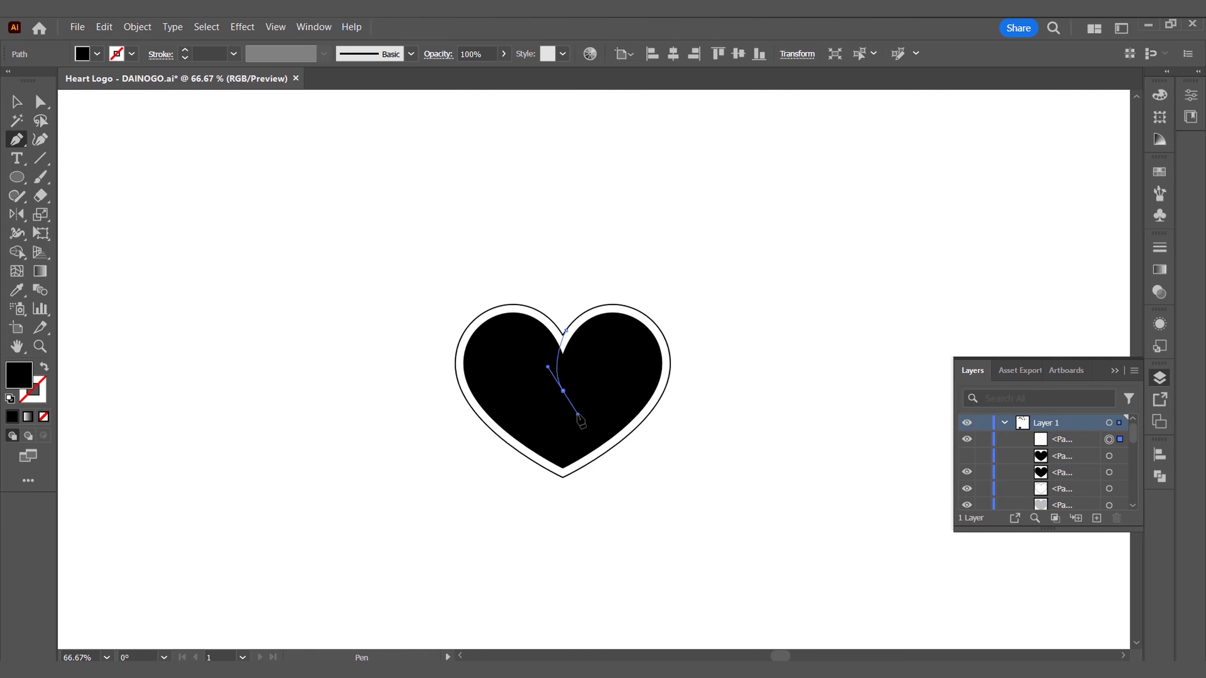
{"action": "left_click_drag", "start_coordinate": [552, 485], "coordinate": [518, 516]}
Step: Give the S-curve a white stroke with no fill and hide the offset heart outline
{"action": "left_click", "coordinate": [45, 366]}
{"action": "left_click", "coordinate": [16, 290]}
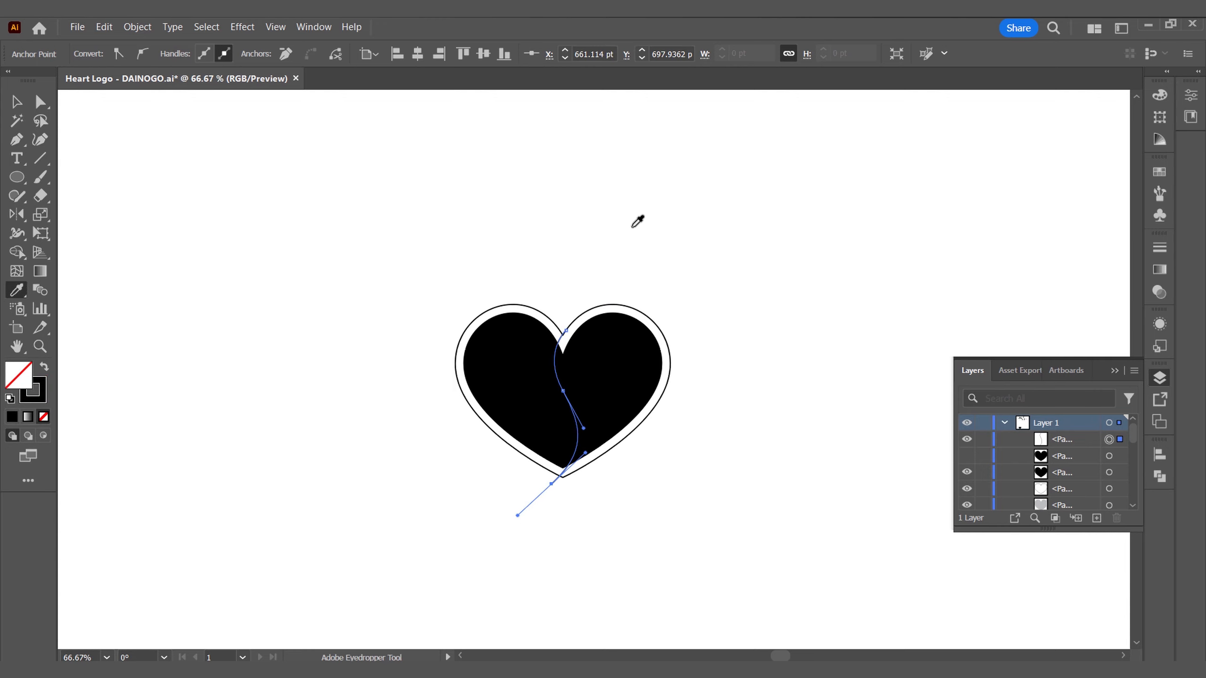
{"action": "left_click", "coordinate": [633, 228]}
{"action": "left_click", "coordinate": [45, 366]}
{"action": "key", "text": "ctrl+shift+a"}
{"action": "left_click", "coordinate": [966, 488]}
Step: Vary the S-curve's thickness with the Width tool, widening it at the notch and middle and most at the bottom end
{"action": "key", "text": "a"}
{"action": "left_click", "coordinate": [555, 374]}
{"action": "left_click", "coordinate": [681, 404]}
{"action": "key", "text": "v"}
{"action": "left_click", "coordinate": [570, 408]}
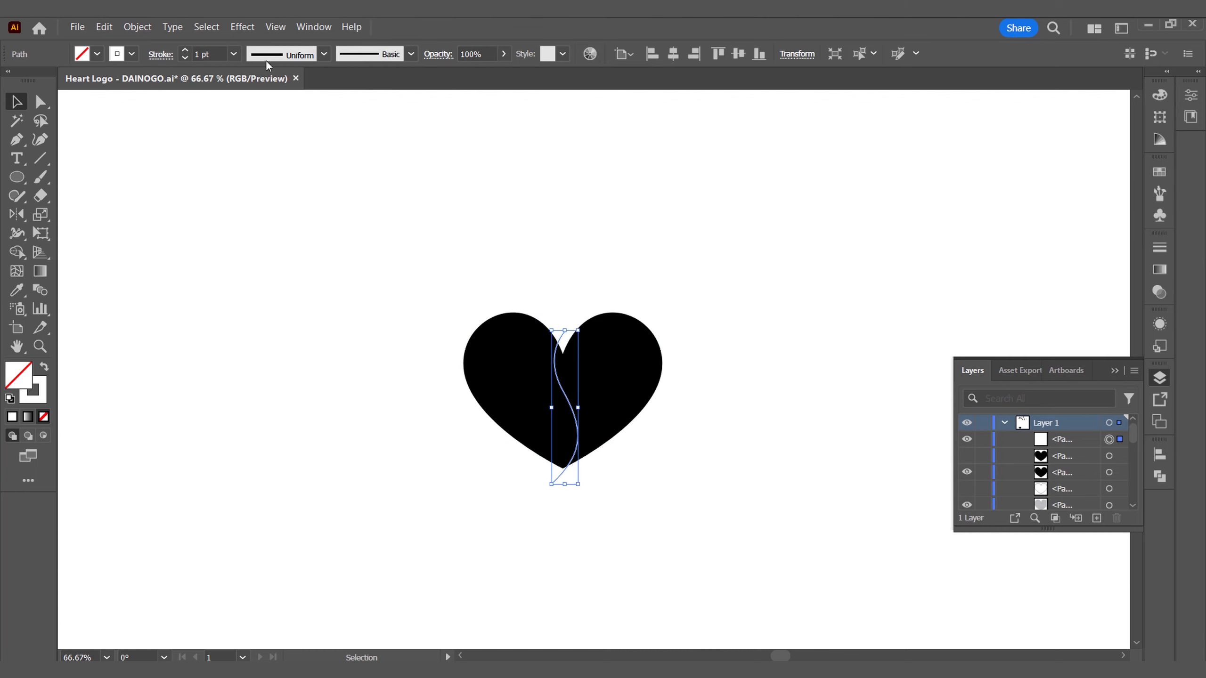
{"action": "left_click", "coordinate": [16, 232]}
{"action": "left_click_drag", "start_coordinate": [562, 342], "coordinate": [568, 349]}
{"action": "left_click_drag", "start_coordinate": [551, 484], "coordinate": [541, 469]}
{"action": "left_click_drag", "start_coordinate": [567, 409], "coordinate": [576, 412]}
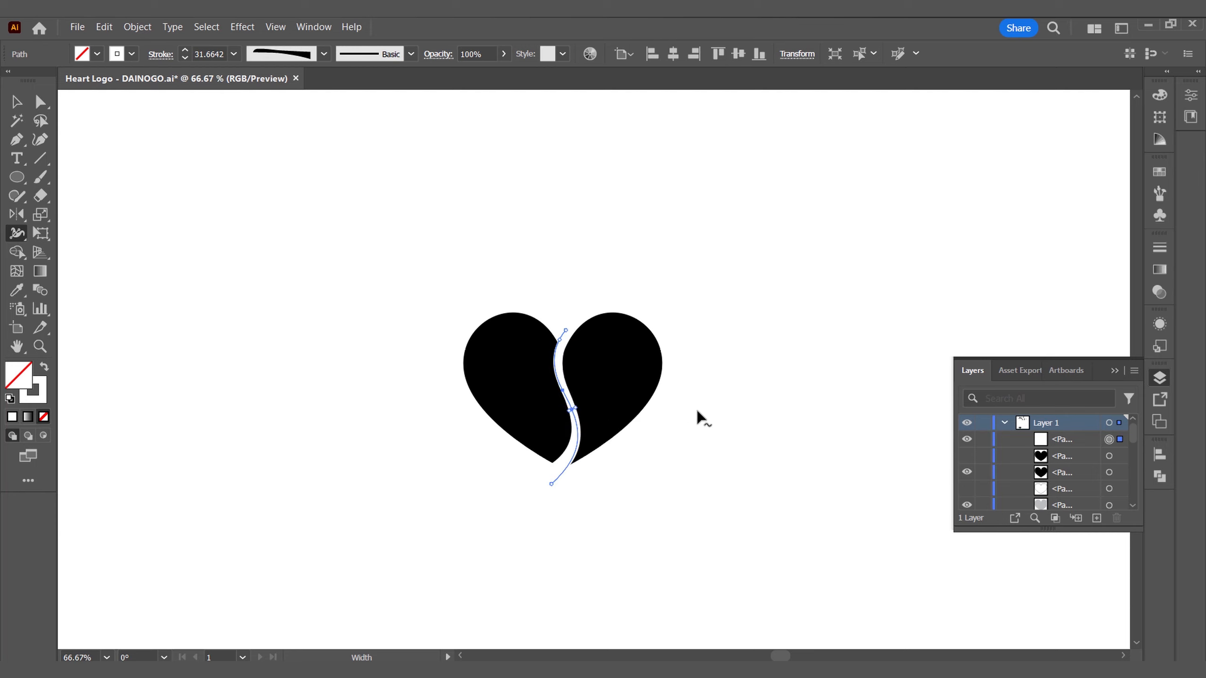
{"action": "left_click", "coordinate": [16, 101]}
{"action": "left_click", "coordinate": [531, 237]}
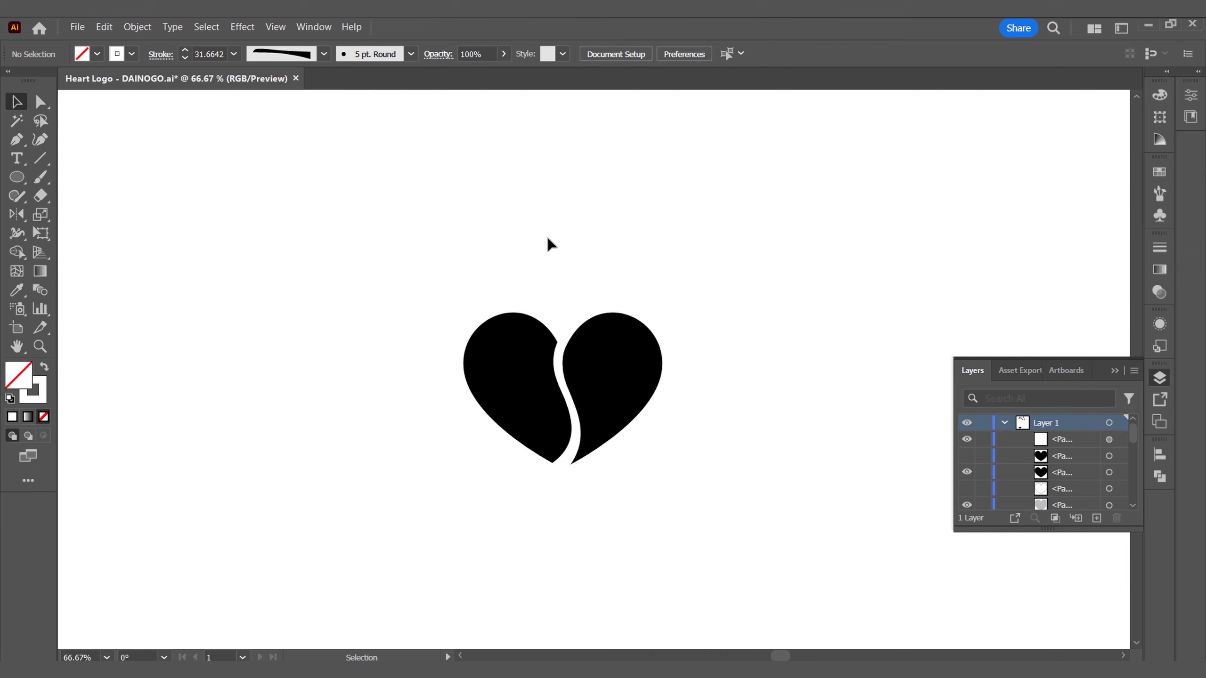
Step: Expand the appearance of the white S-curve into a filled shape
{"action": "left_click", "coordinate": [562, 384]}
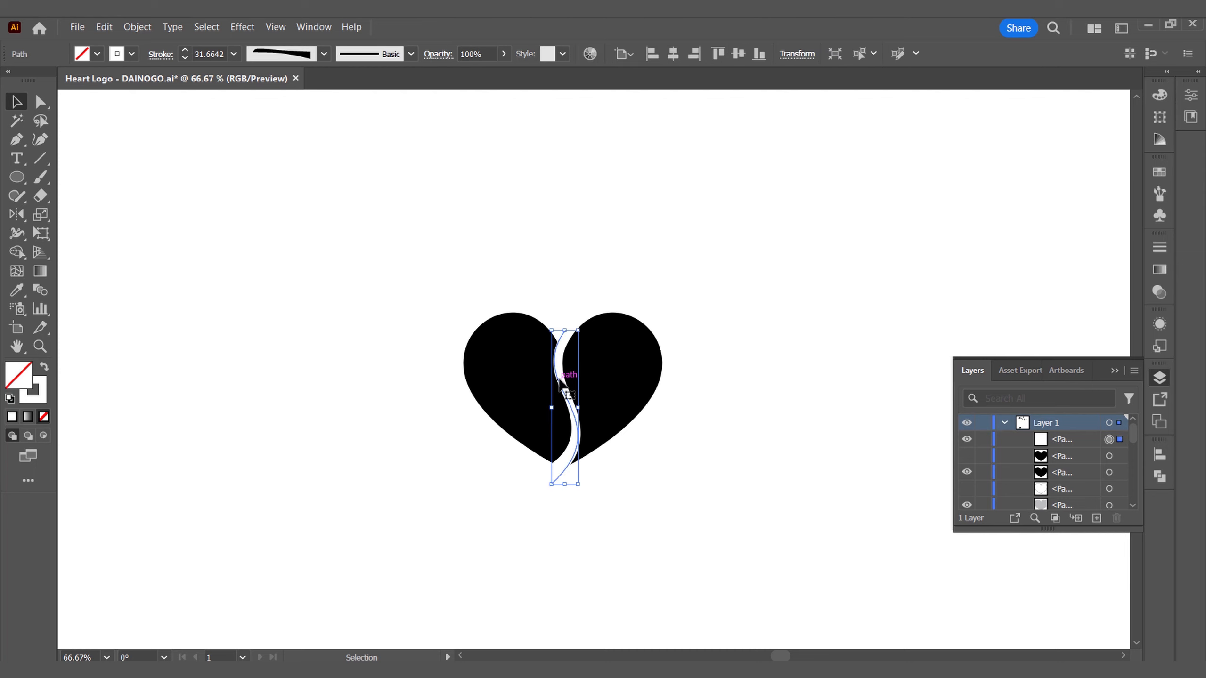
{"action": "left_click", "coordinate": [137, 26]}
{"action": "left_click", "coordinate": [198, 219]}
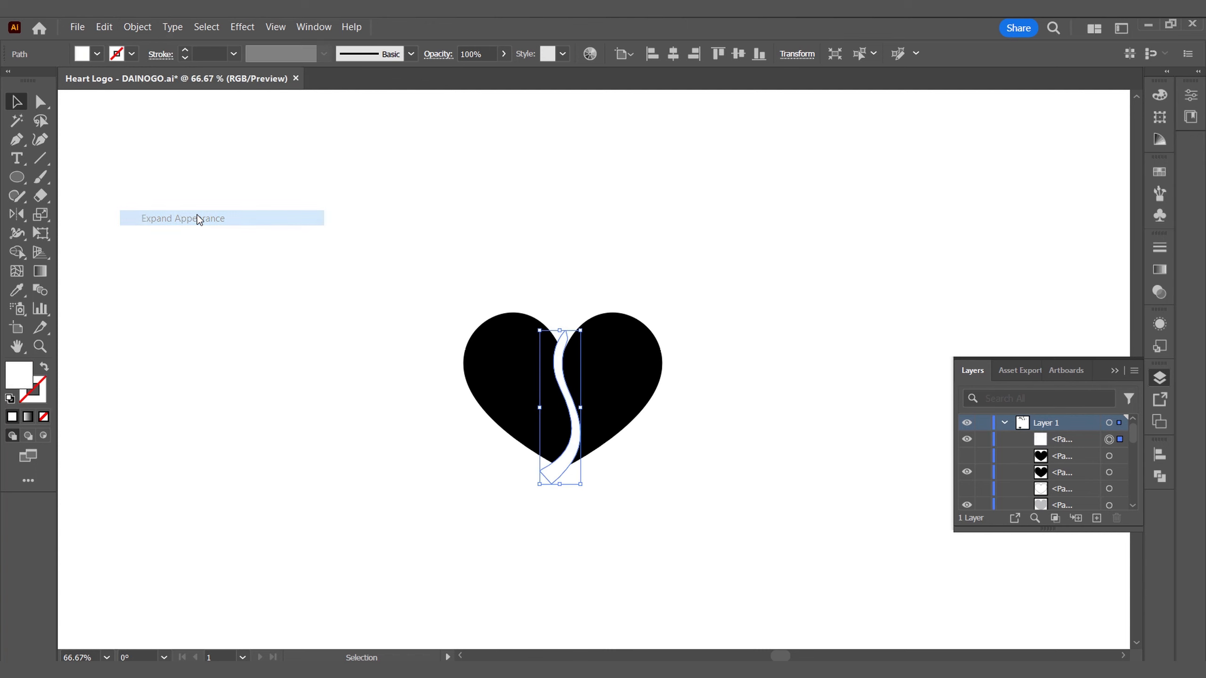
Step: Cut the S-shaped strip out of the heart with the Shape Builder tool, removing the leftover pieces at the notch and tip
{"action": "left_click", "coordinate": [487, 353], "text": "shift"}
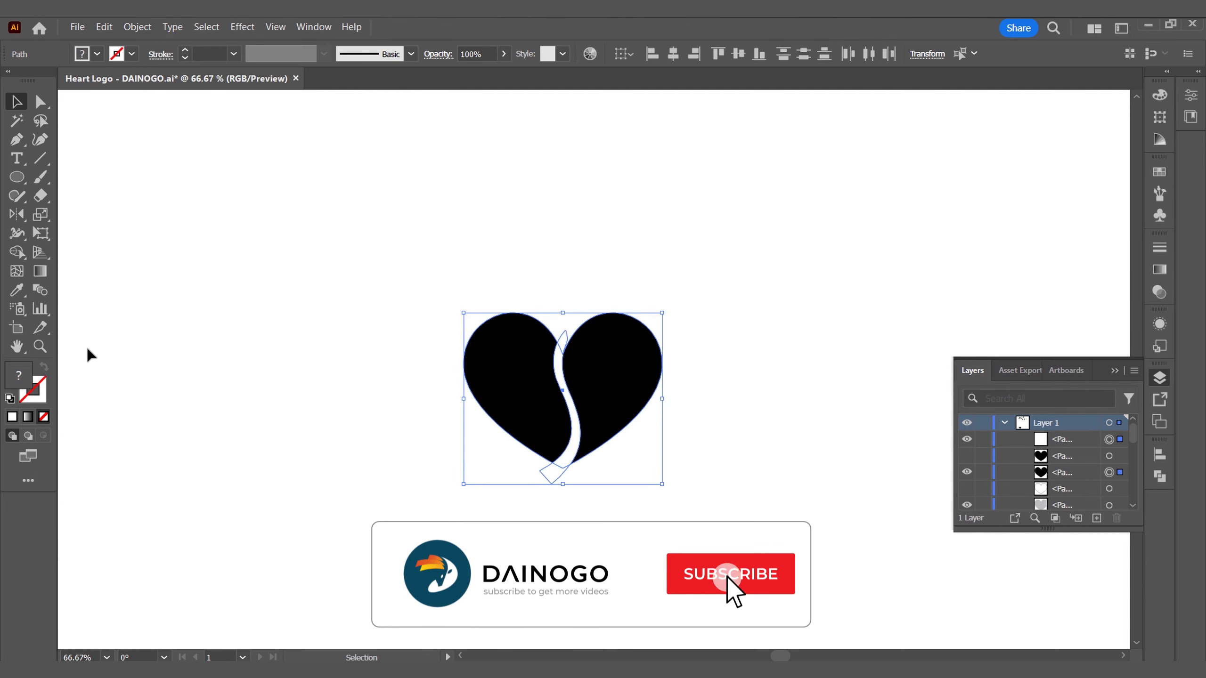
{"action": "left_click", "coordinate": [16, 251]}
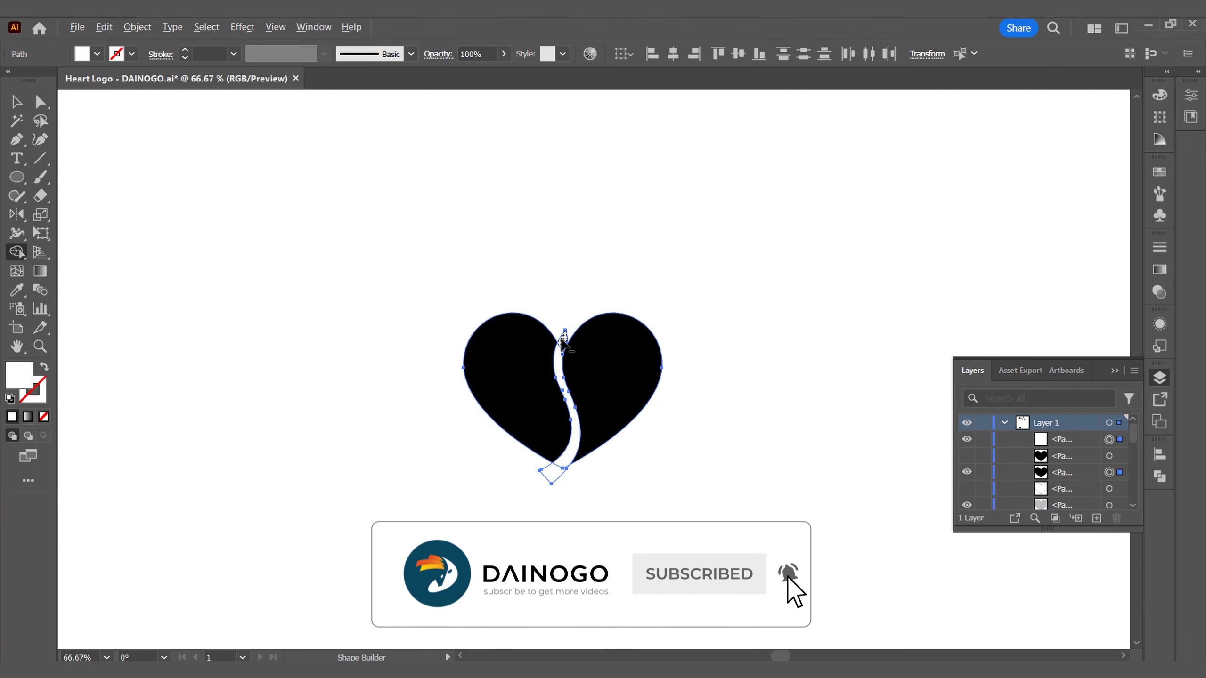
{"action": "left_click", "coordinate": [561, 339], "text": "alt"}
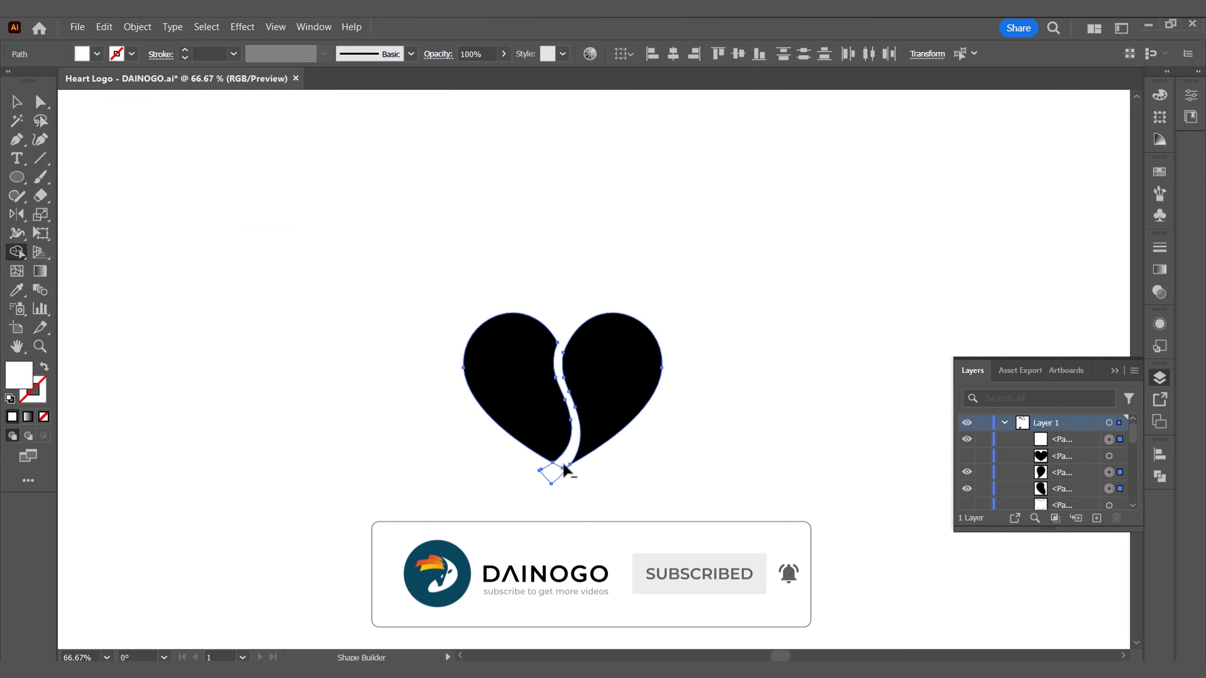
{"action": "left_click", "coordinate": [554, 474], "text": "alt"}
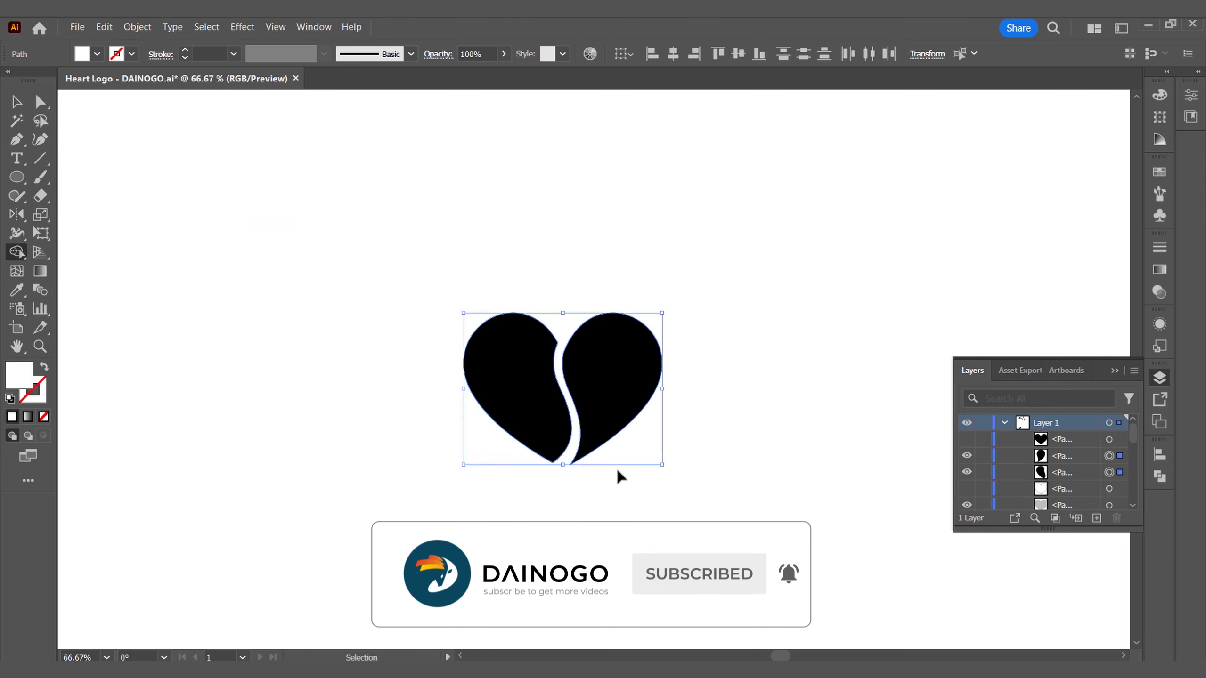
{"action": "key", "text": "ctrl+shift+a"}
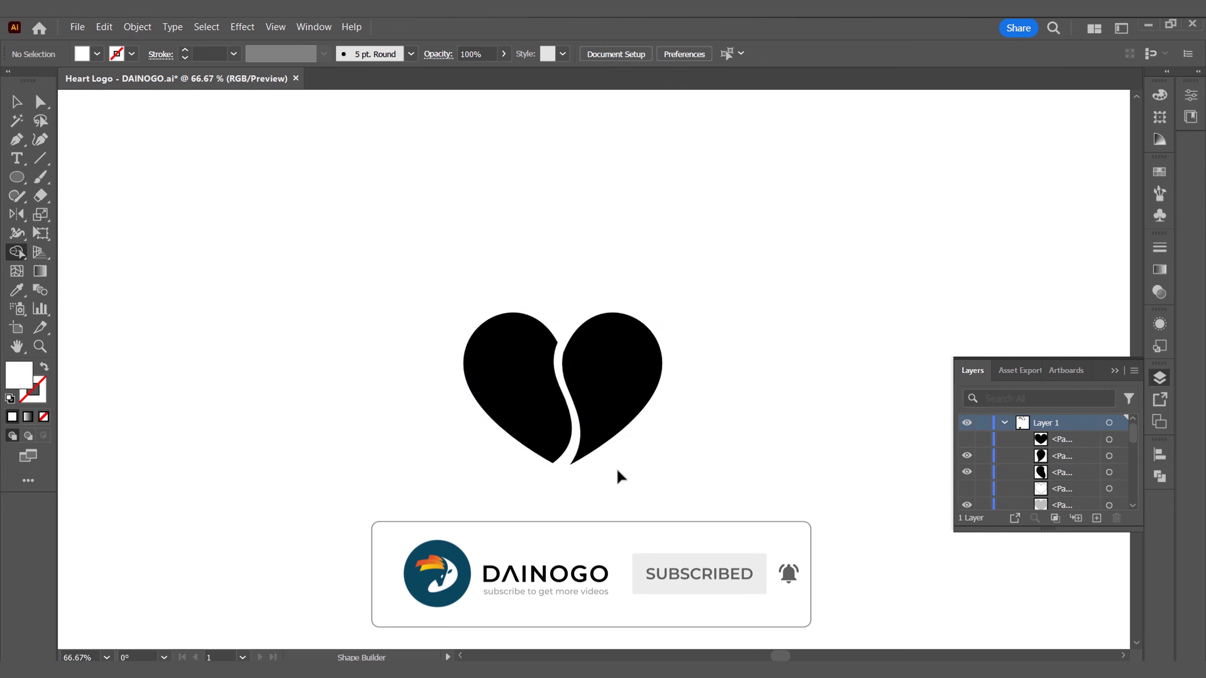
Step: Round the corner at the upper inner edge of the right heart half
{"action": "key", "text": "a"}
{"action": "left_click", "coordinate": [610, 392]}
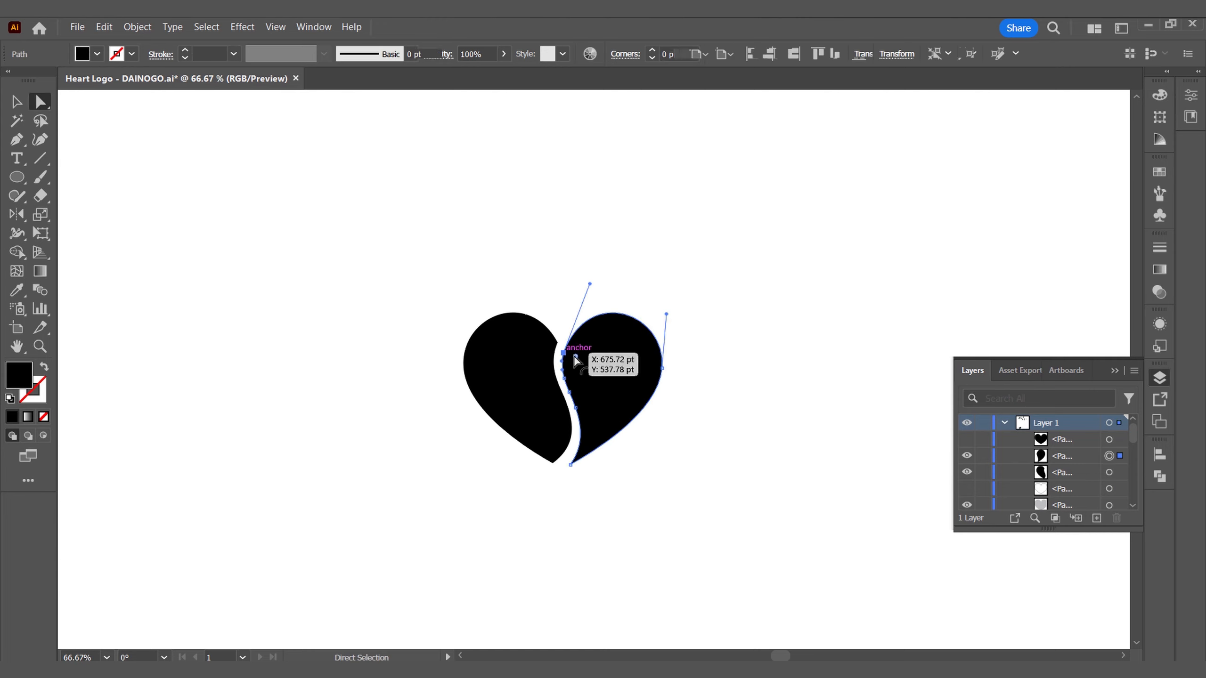
{"action": "left_click", "coordinate": [575, 357]}
{"action": "left_click_drag", "start_coordinate": [575, 358], "coordinate": [676, 429]}
{"action": "left_click", "coordinate": [762, 428]}
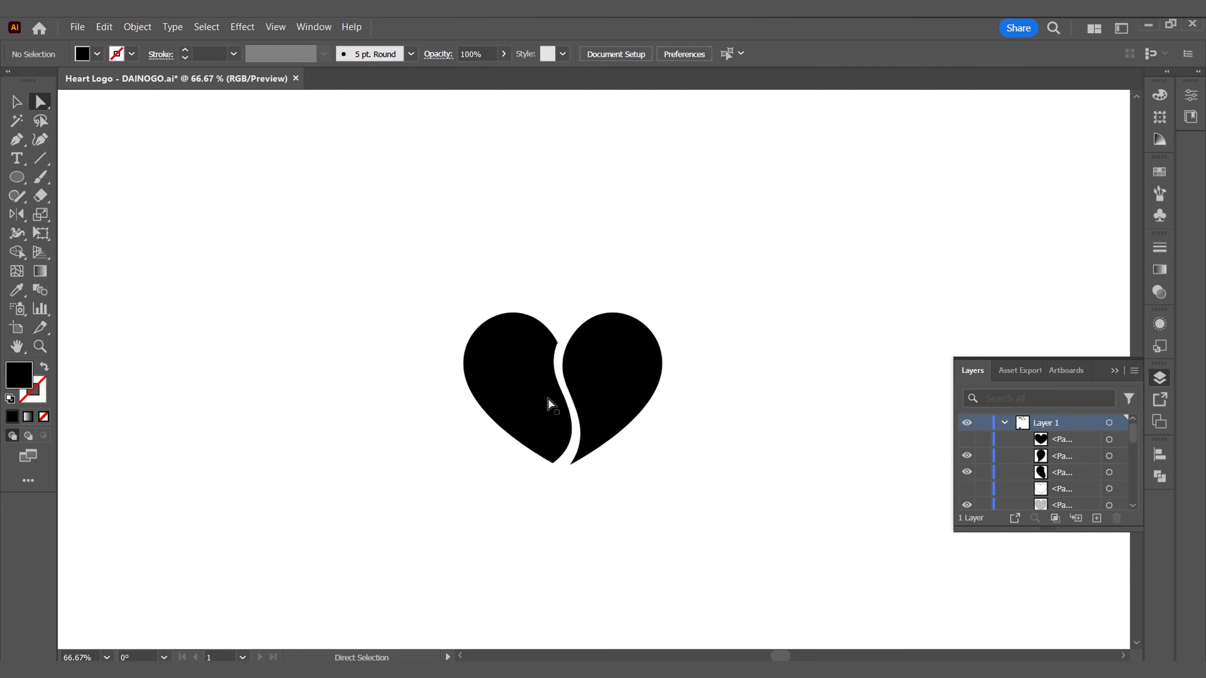
Step: Change both heart halves from a black fill to a black outline with no fill
{"action": "left_click", "coordinate": [523, 382]}
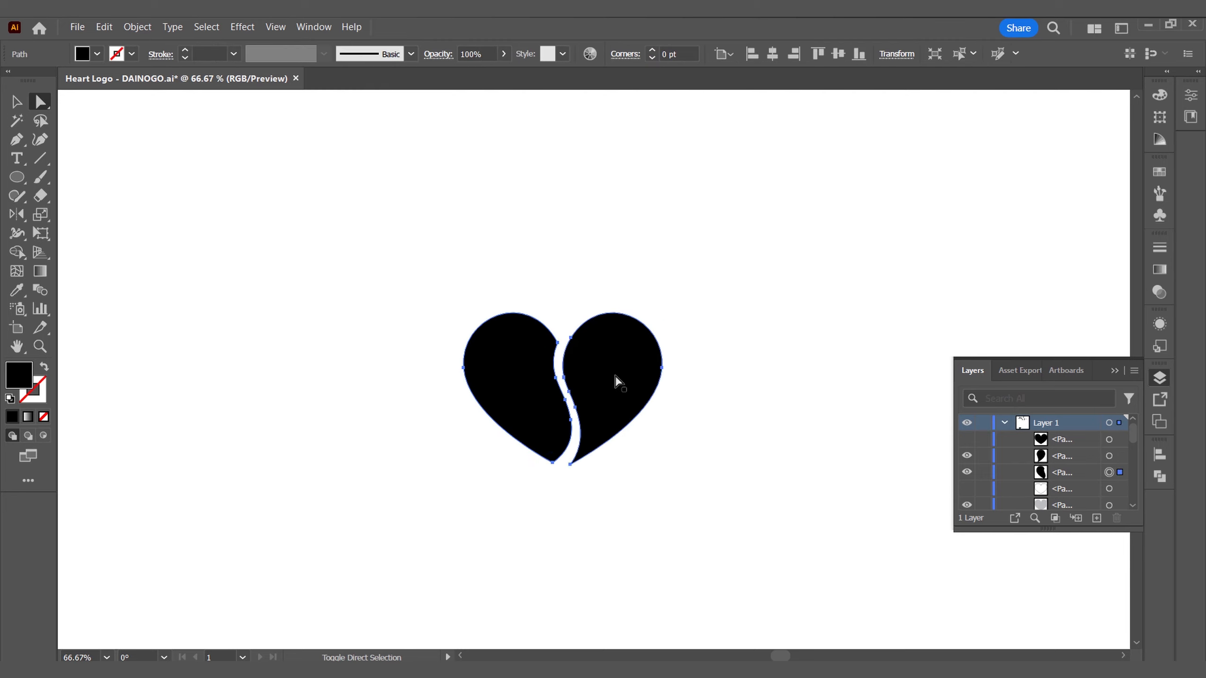
{"action": "left_click", "coordinate": [615, 380], "text": "shift"}
{"action": "key", "text": "shift+x"}
{"action": "left_click", "coordinate": [810, 404]}
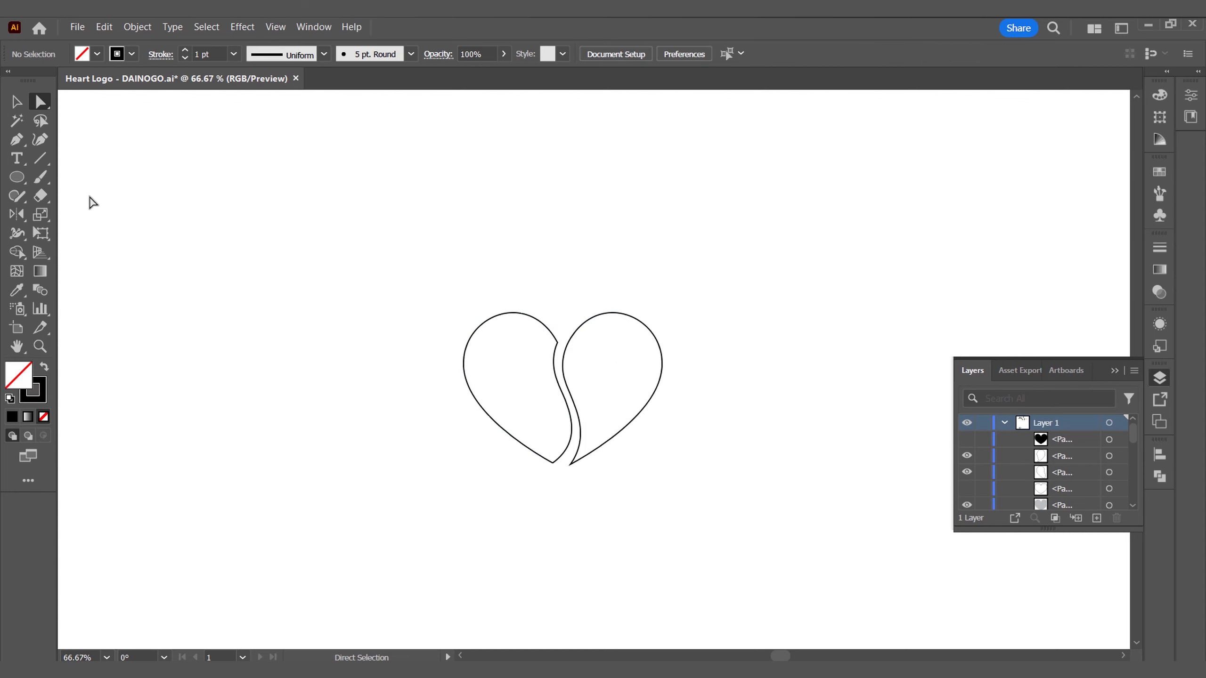
Step: Add the text "HN" in Aclonica Regular above the heart and enlarge it to about 97 pt
{"action": "left_click", "coordinate": [16, 158]}
{"action": "left_click", "coordinate": [502, 239]}
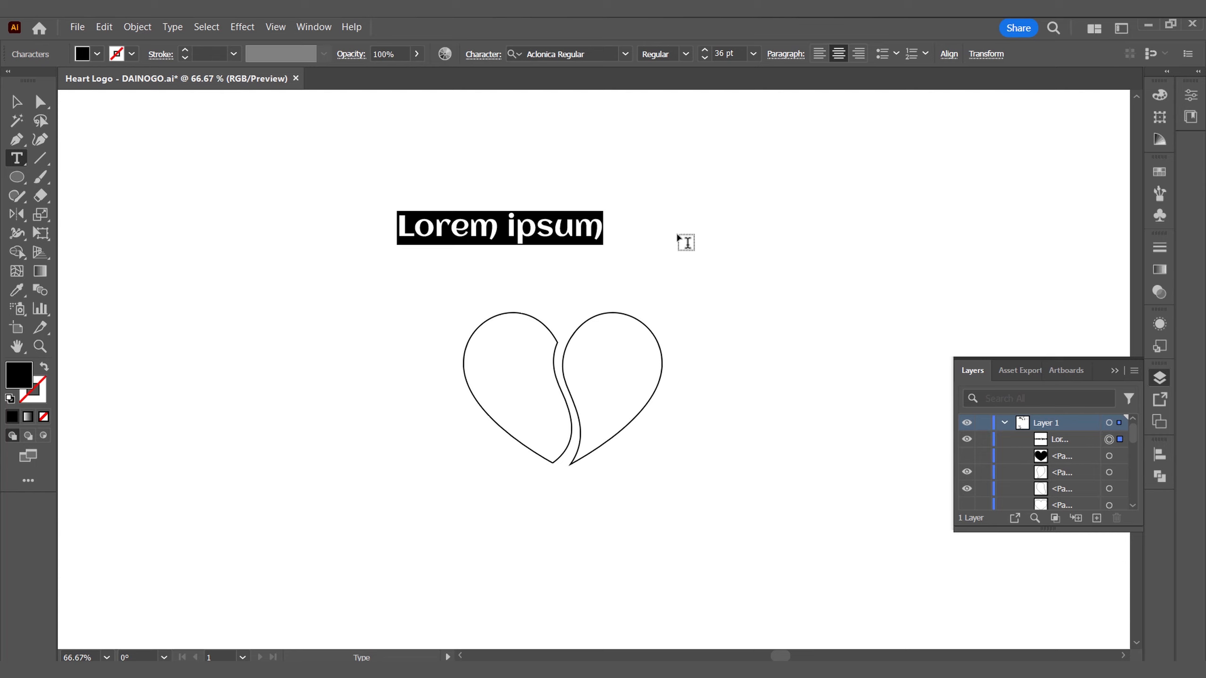
{"action": "type", "text": "HN"}
{"action": "left_click", "coordinate": [22, 104]}
{"action": "left_click_drag", "start_coordinate": [525, 228], "coordinate": [602, 242]}
Step: Expand the HN text into shapes and ungroup the two letters
{"action": "left_click", "coordinate": [137, 26]}
{"action": "left_click", "coordinate": [157, 197]}
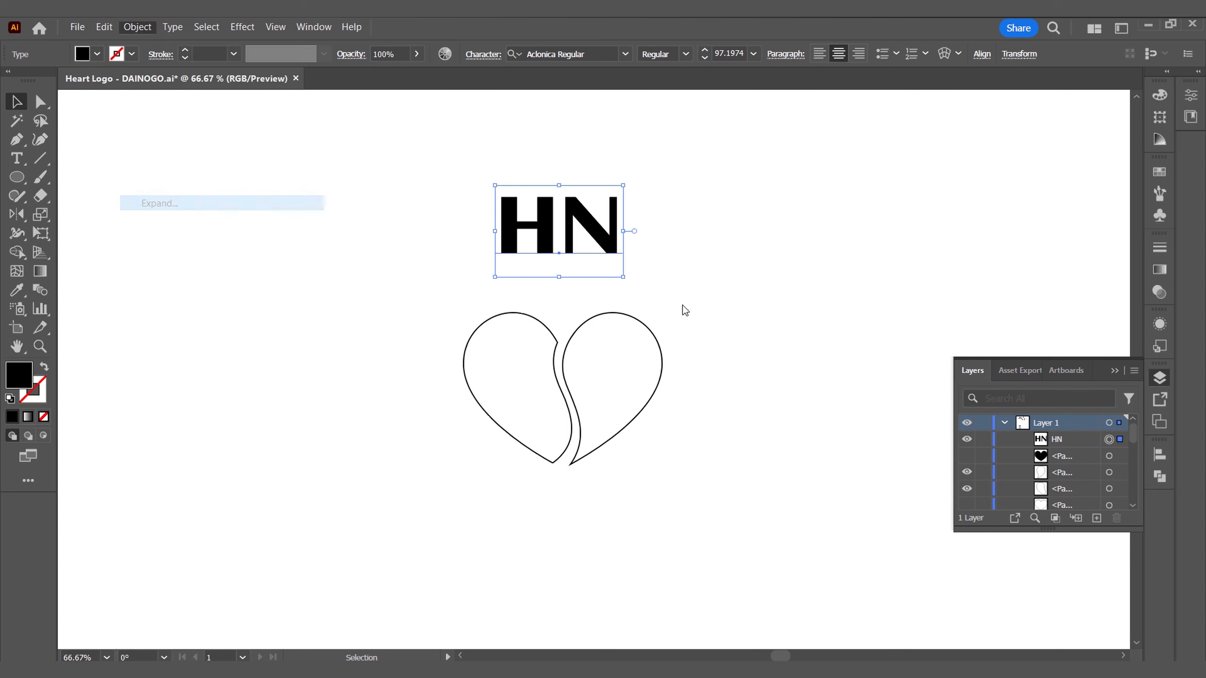
{"action": "left_click", "coordinate": [562, 434]}
{"action": "right_click", "coordinate": [603, 234]}
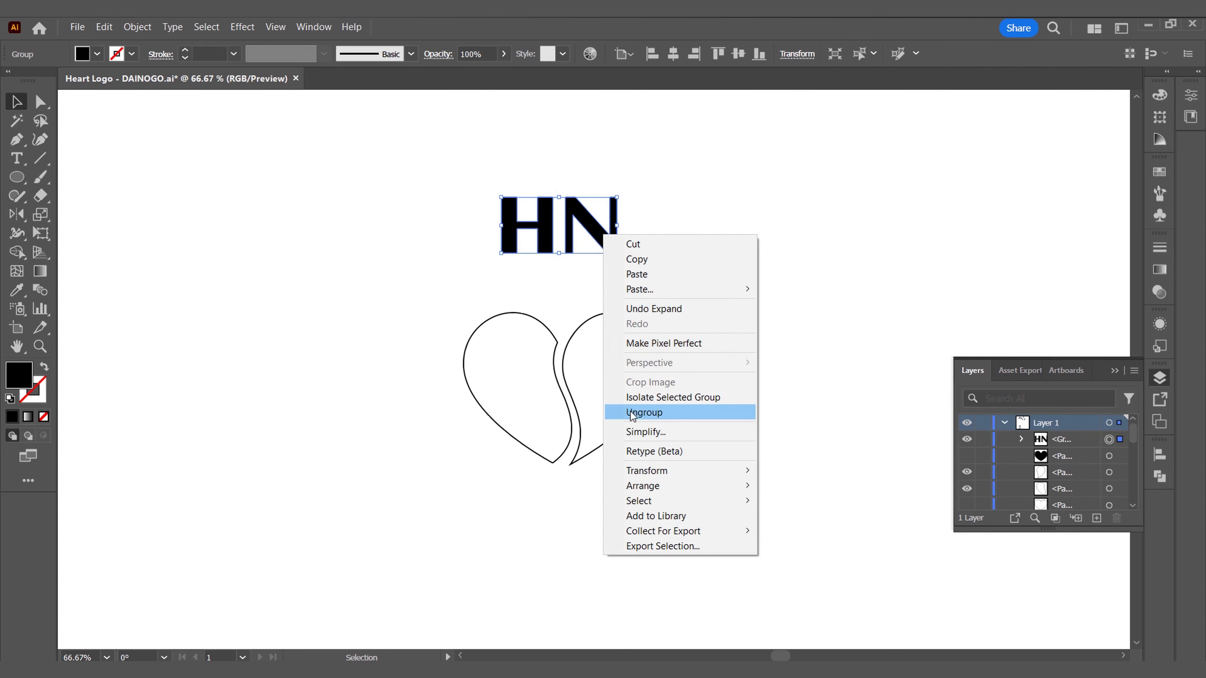
{"action": "left_click", "coordinate": [634, 413]}
{"action": "left_click", "coordinate": [703, 329]}
Step: Move the N into the right heart half and the H into the left heart half
{"action": "left_click", "coordinate": [586, 237]}
{"action": "left_click_drag", "start_coordinate": [597, 229], "coordinate": [618, 376]}
{"action": "left_click_drag", "start_coordinate": [550, 240], "coordinate": [548, 376]}
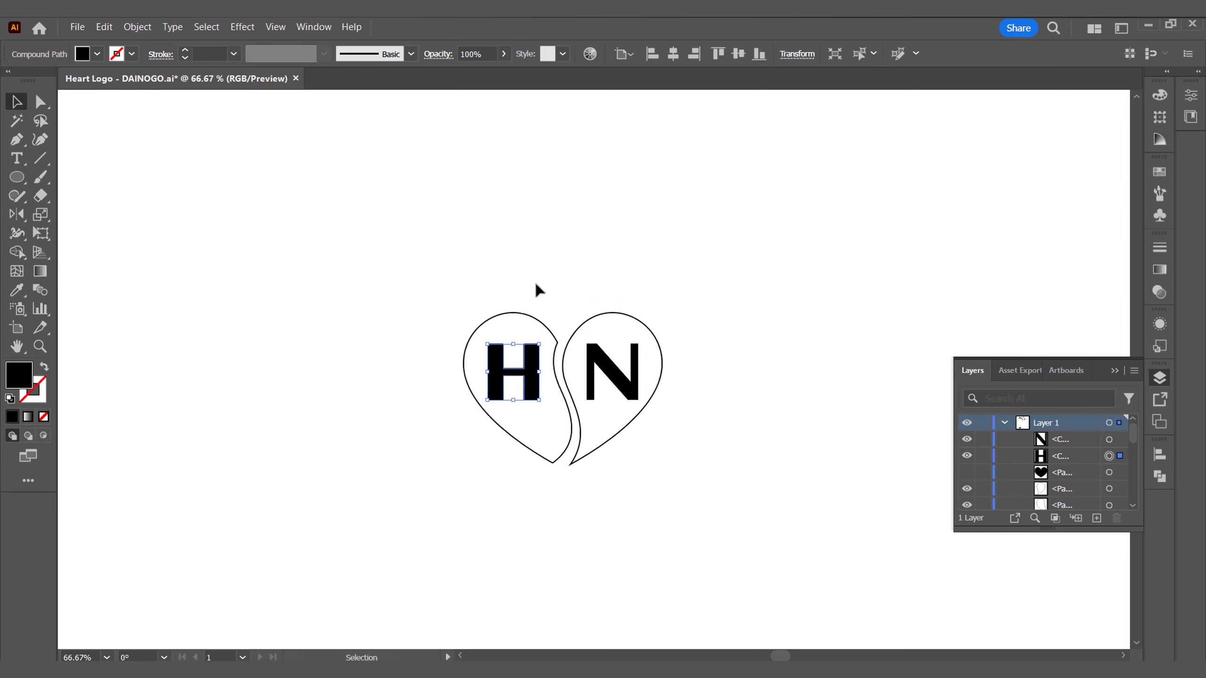
Step: Bring both heart-half outlines to the front of the stacking order
{"action": "left_click_drag", "start_coordinate": [651, 324], "coordinate": [612, 316]}
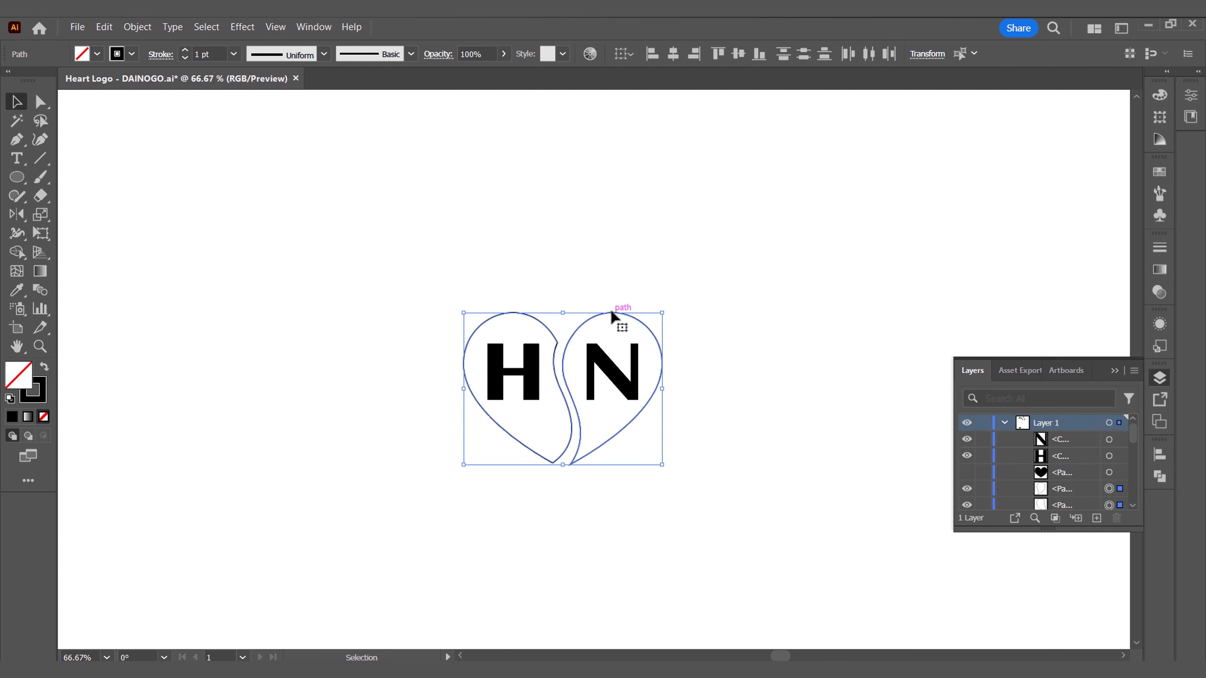
{"action": "right_click", "coordinate": [611, 316]}
{"action": "mouse_move", "coordinate": [669, 592]}
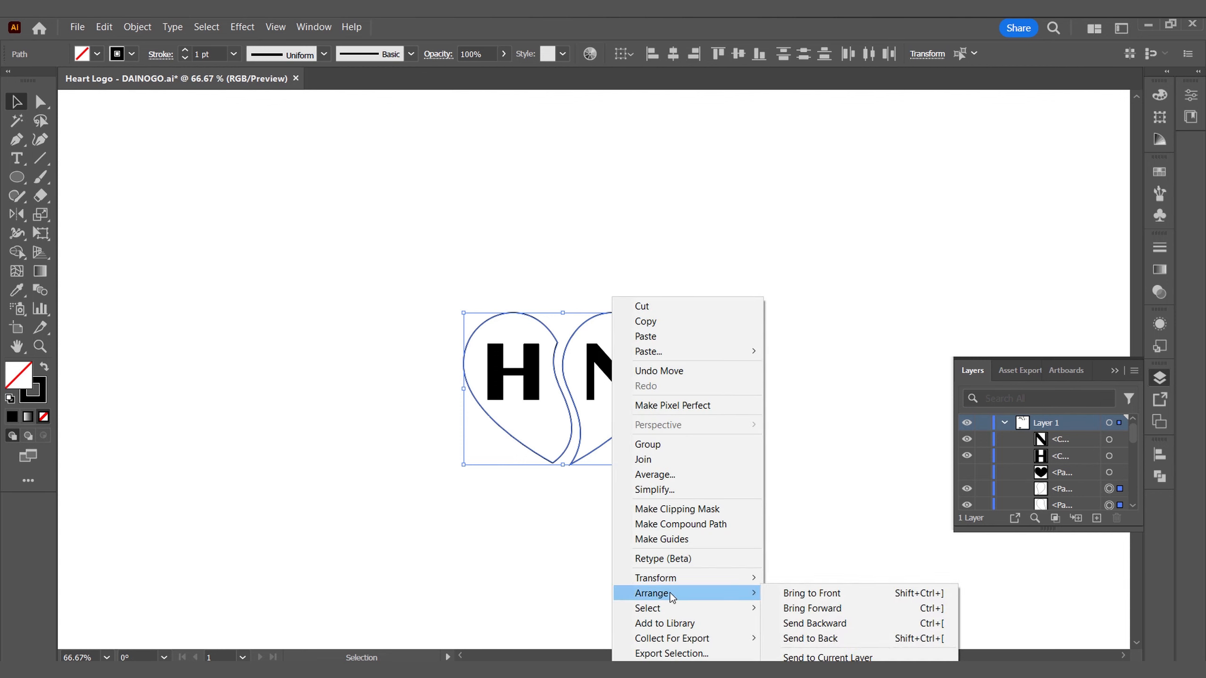
{"action": "left_click", "coordinate": [800, 597]}
Step: Envelope-distort the H into its heart half using the outline as the top object
{"action": "left_click_drag", "start_coordinate": [723, 439], "coordinate": [608, 272]}
{"action": "left_click_drag", "start_coordinate": [509, 434], "coordinate": [509, 434]}
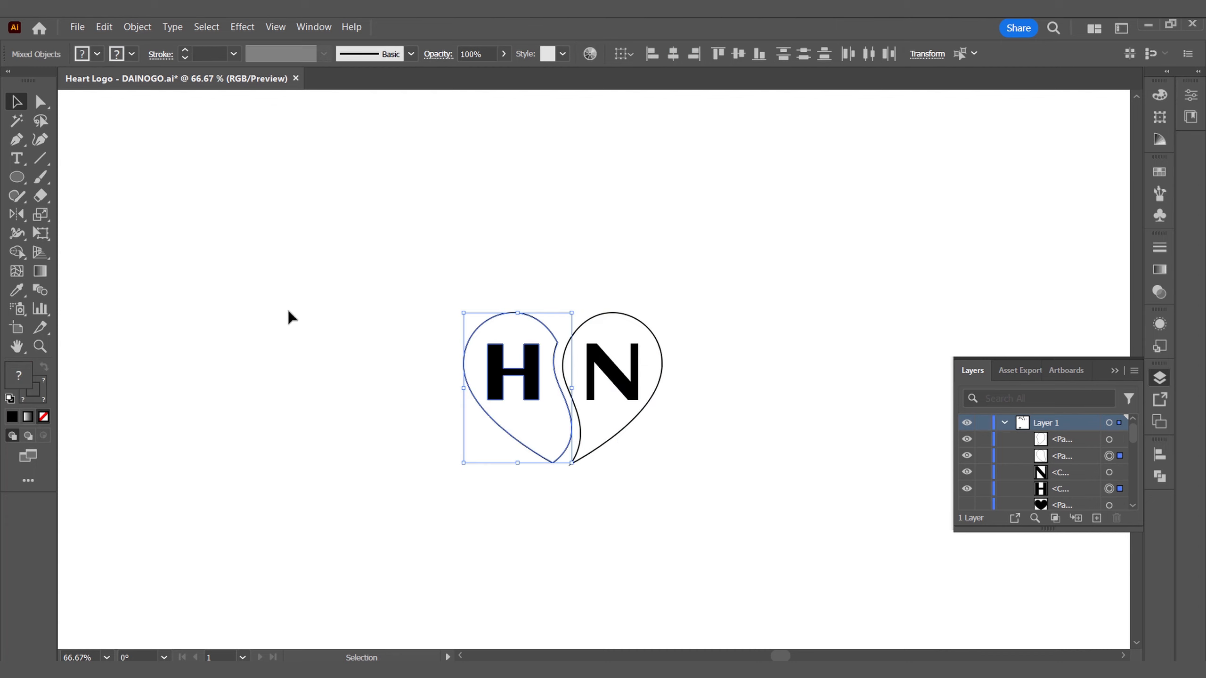
{"action": "left_click", "coordinate": [147, 26]}
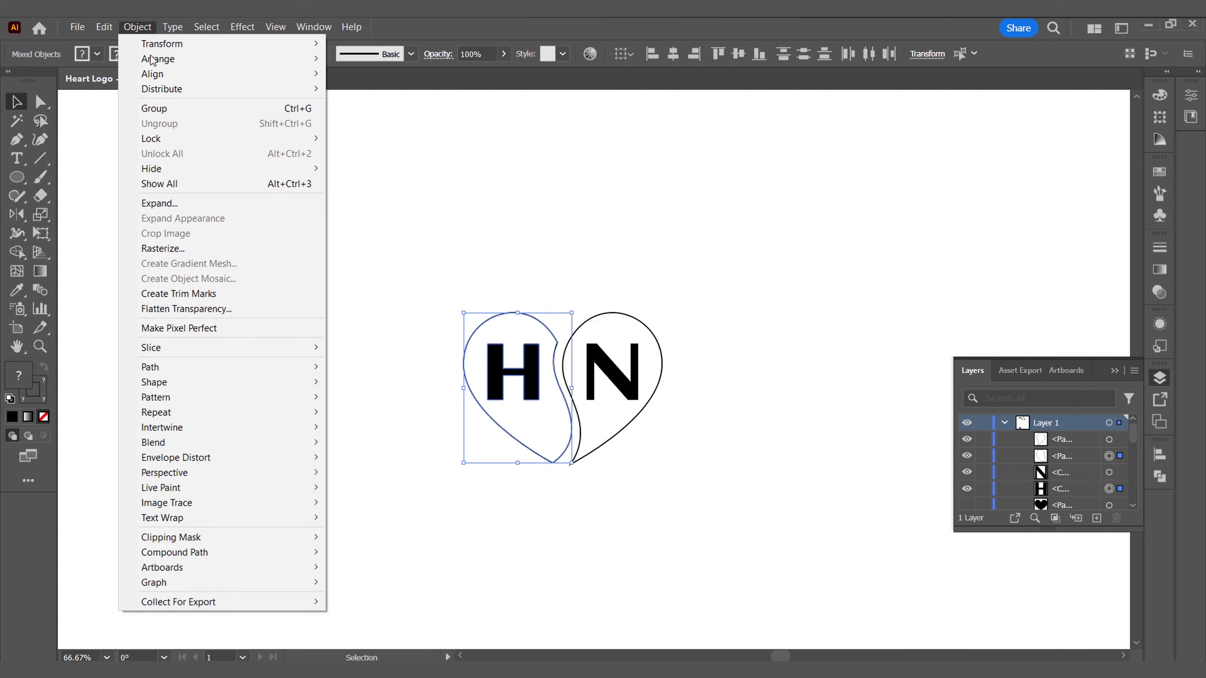
{"action": "mouse_move", "coordinate": [220, 460]}
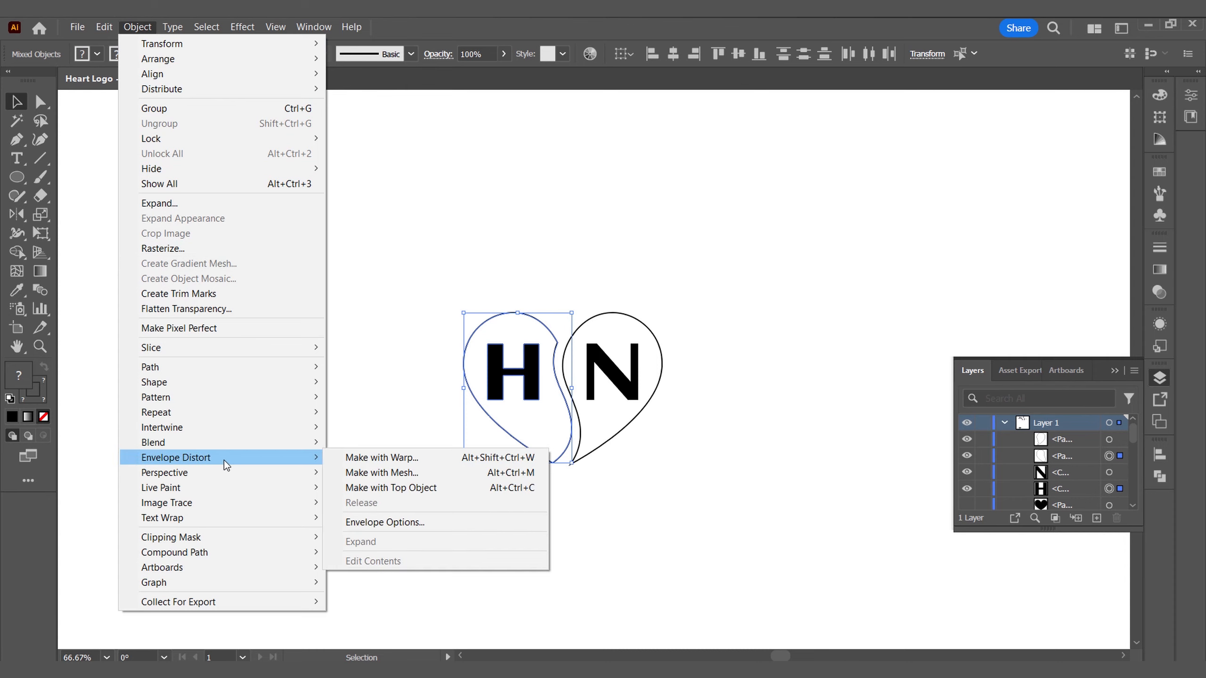
{"action": "left_click", "coordinate": [398, 489]}
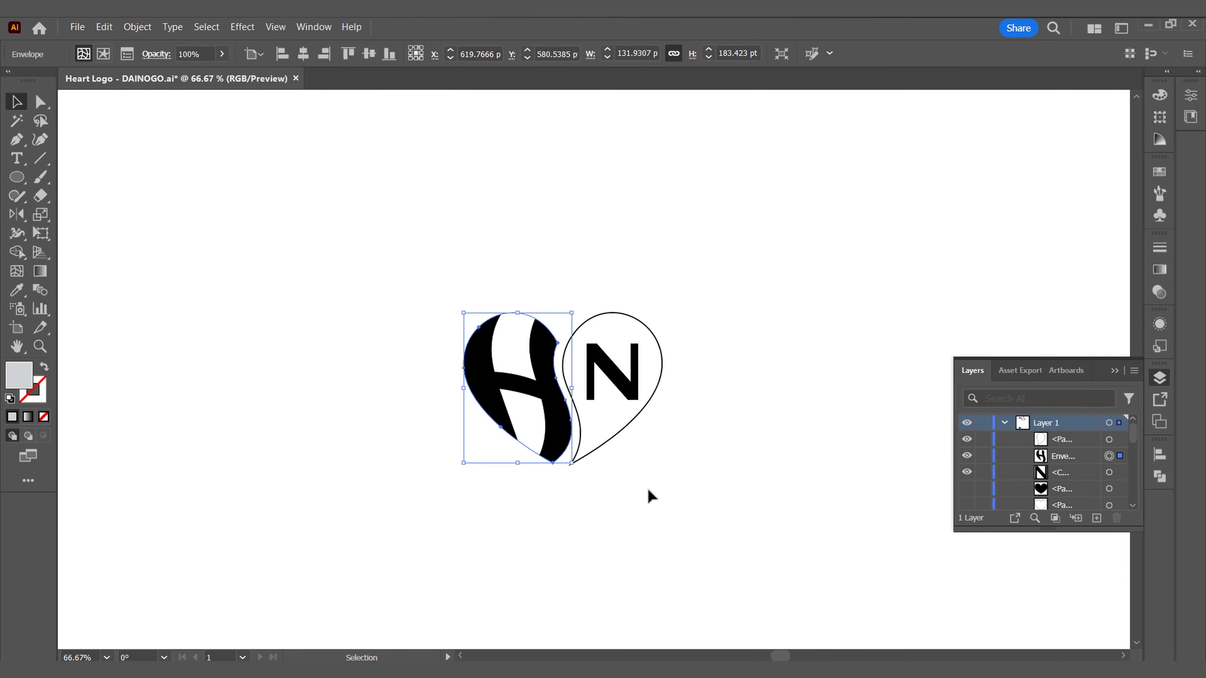
Step: Envelope-distort the N into the right heart half using that outline as the top object
{"action": "left_click_drag", "start_coordinate": [663, 481], "coordinate": [605, 320]}
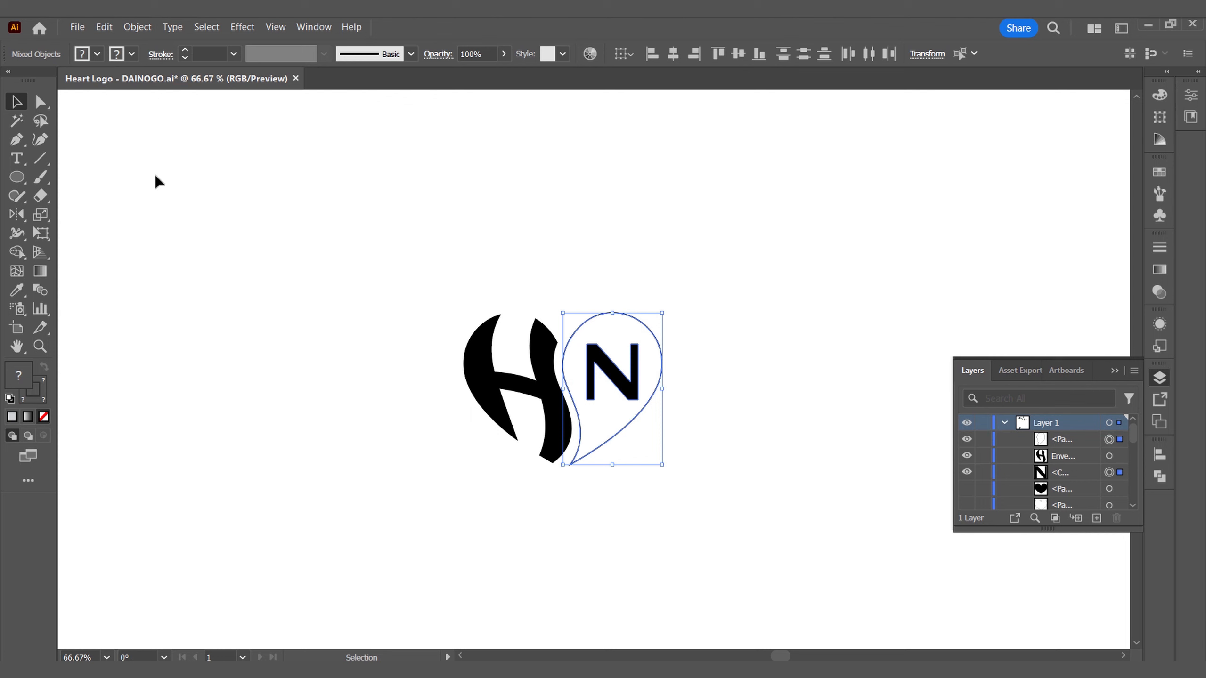
{"action": "left_click", "coordinate": [136, 29]}
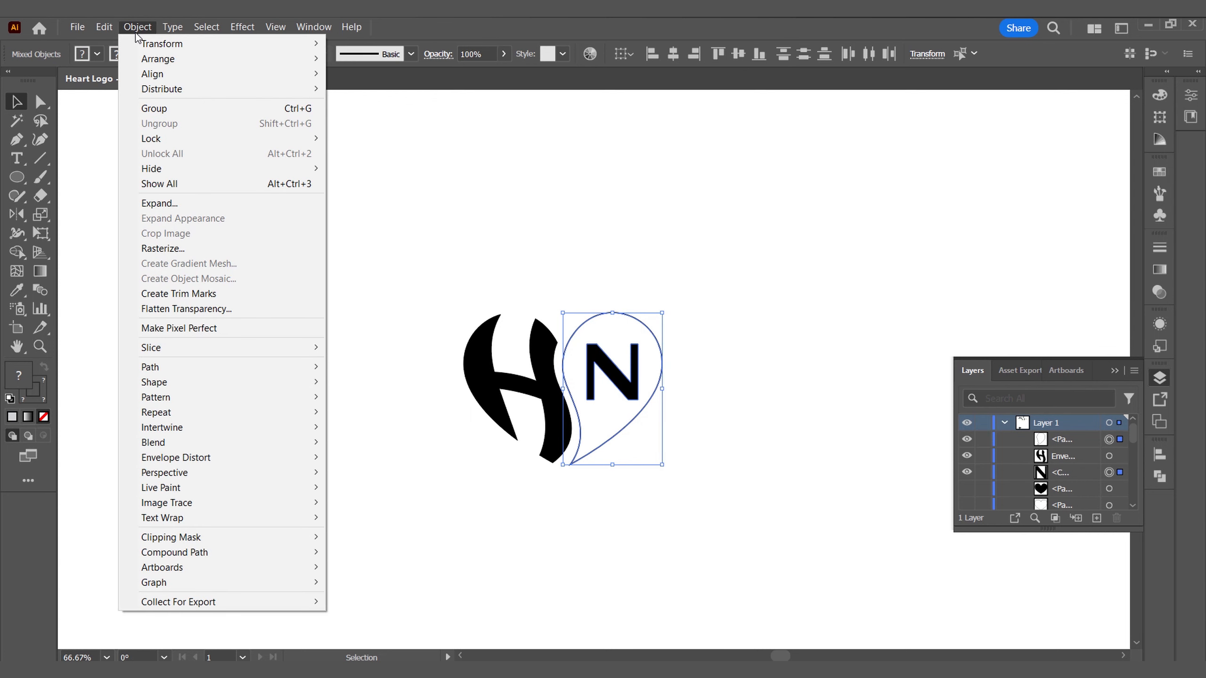
{"action": "mouse_move", "coordinate": [281, 459]}
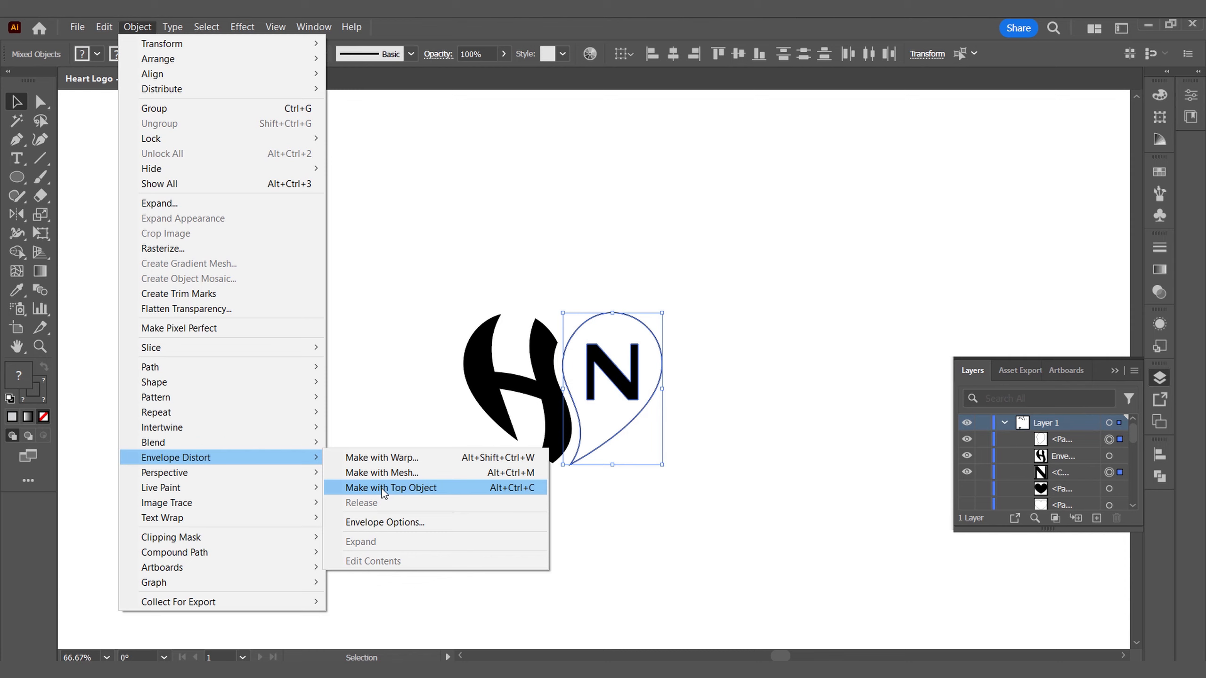
{"action": "left_click", "coordinate": [382, 489]}
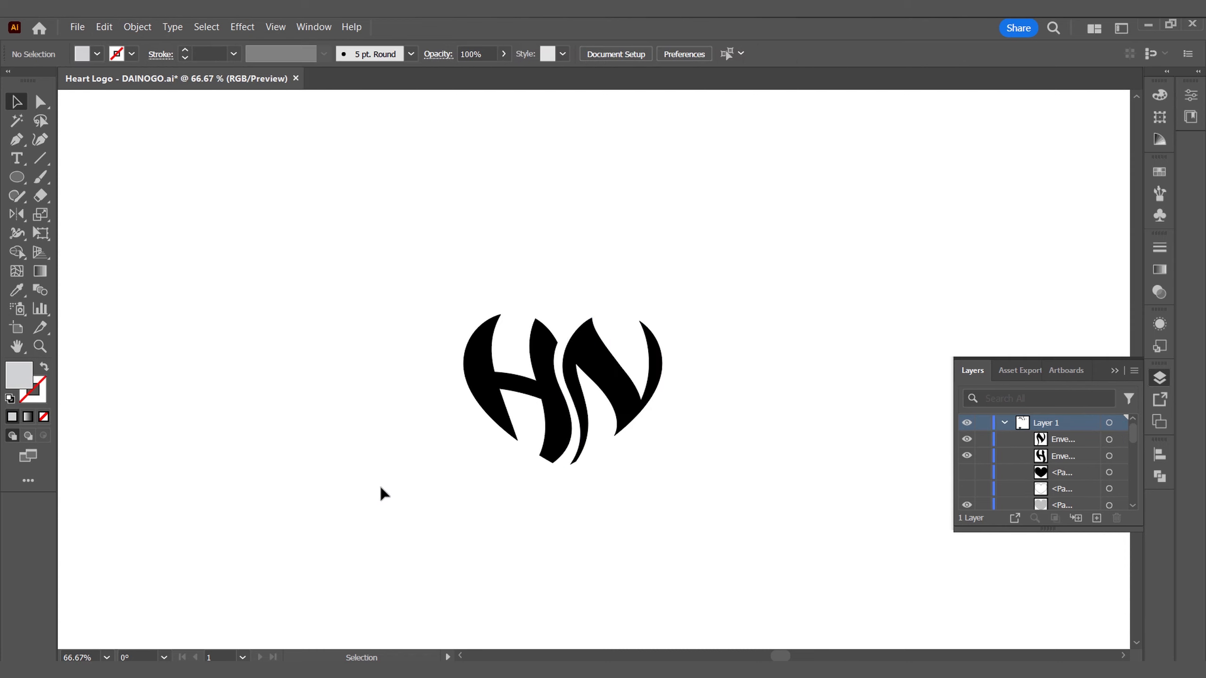
Step: Show the two hidden heart shapes around the letters and give them a black outline with no fill
{"action": "left_click", "coordinate": [967, 489]}
{"action": "left_click", "coordinate": [967, 472]}
{"action": "left_click_drag", "start_coordinate": [875, 377], "coordinate": [610, 501]}
{"action": "left_click", "coordinate": [612, 504]}
{"action": "scroll", "coordinate": [598, 357], "scroll_direction": "up", "scroll_amount": 2}
{"action": "scroll", "coordinate": [598, 359], "scroll_direction": "down", "scroll_amount": 2}
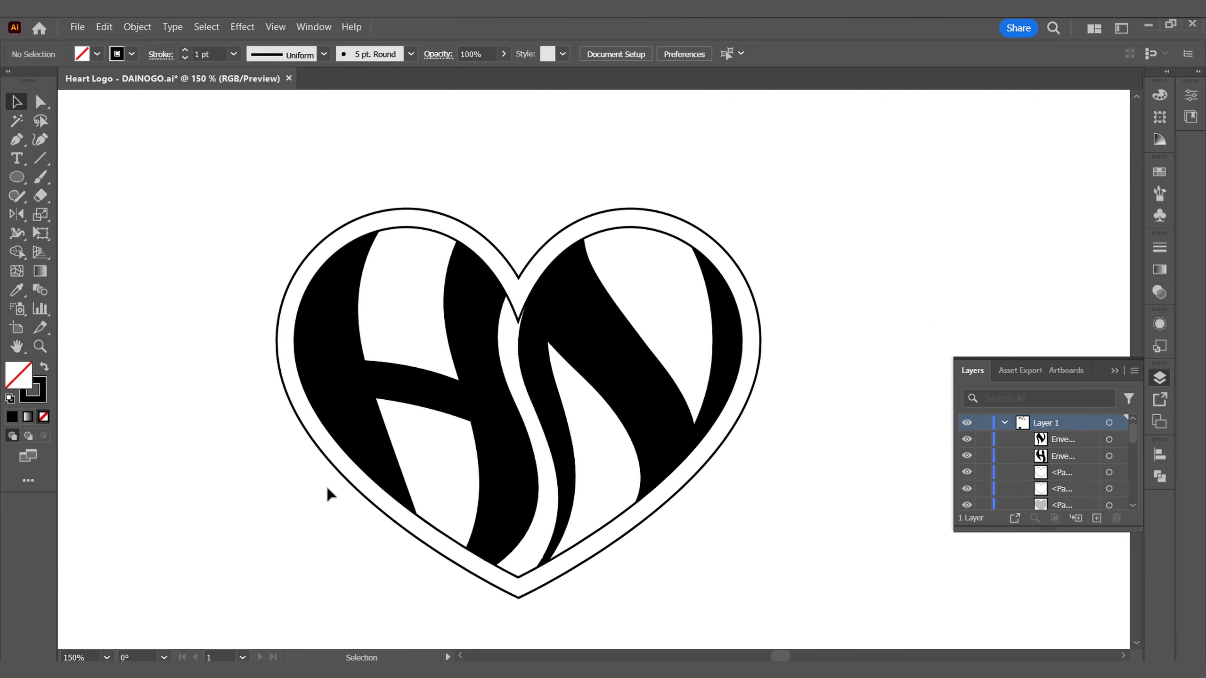
Step: Draw a curved Pen shape along the lower end of the S-shaped gap, against the N's left leg
{"action": "left_click", "coordinate": [16, 139]}
{"action": "scroll", "coordinate": [551, 447], "scroll_direction": "down", "scroll_amount": 1}
{"action": "left_click", "coordinate": [554, 450]}
{"action": "left_click_drag", "start_coordinate": [518, 562], "coordinate": [461, 614]}
{"action": "left_click", "coordinate": [517, 563]}
{"action": "left_click", "coordinate": [542, 559]}
{"action": "left_click", "coordinate": [561, 505]}
{"action": "left_click", "coordinate": [554, 450]}
{"action": "left_click", "coordinate": [798, 485], "text": "ctrl"}
Step: Draw a closed curved Pen shape along the inner edge of the N's right stroke, up to the heart's top
{"action": "left_click", "coordinate": [630, 213]}
{"action": "mouse_move", "coordinate": [695, 407]}
{"action": "left_mouse_down"}
{"action": "mouse_move", "coordinate": [626, 553]}
{"action": "mouse_move", "coordinate": [717, 382]}
{"action": "left_mouse_up"}
{"action": "left_click", "coordinate": [726, 247]}
{"action": "left_click", "coordinate": [660, 203]}
{"action": "left_click", "coordinate": [631, 213]}
Step: Use the Eyedropper to give the new Pen shapes a light gray fill with no stroke
{"action": "key", "text": "v"}
{"action": "left_click", "coordinate": [542, 560]}
{"action": "key", "text": "i"}
{"action": "left_click", "coordinate": [713, 289]}
{"action": "left_click", "coordinate": [846, 290], "text": "ctrl"}
Step: Draw a gray curved Pen shape rounding the lower-left corner of the H's upper opening
{"action": "left_click", "coordinate": [15, 140]}
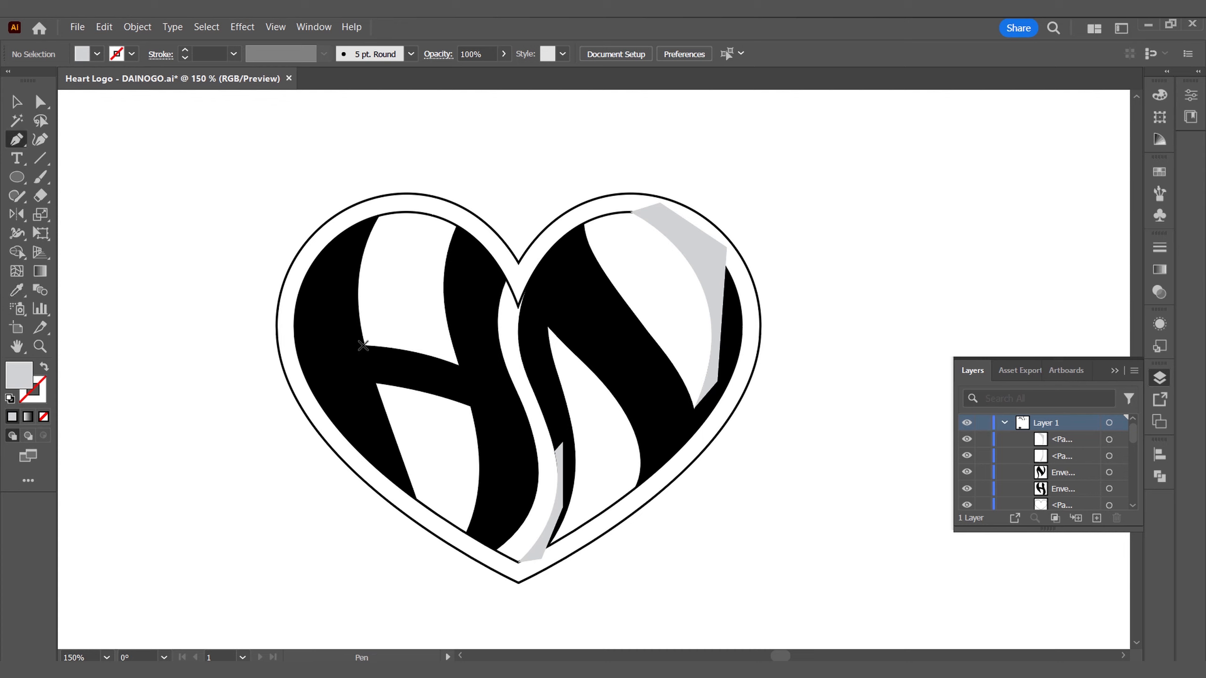
{"action": "left_click", "coordinate": [358, 284]}
{"action": "left_click_drag", "start_coordinate": [429, 355], "coordinate": [514, 368]}
{"action": "left_click", "coordinate": [429, 355]}
{"action": "left_click", "coordinate": [349, 366]}
{"action": "left_click", "coordinate": [342, 329]}
{"action": "left_click", "coordinate": [359, 284]}
Step: Draw a gray curved Pen shape rounding the bottom of the H's lower opening near the heart's edge
{"action": "left_click", "coordinate": [495, 550]}
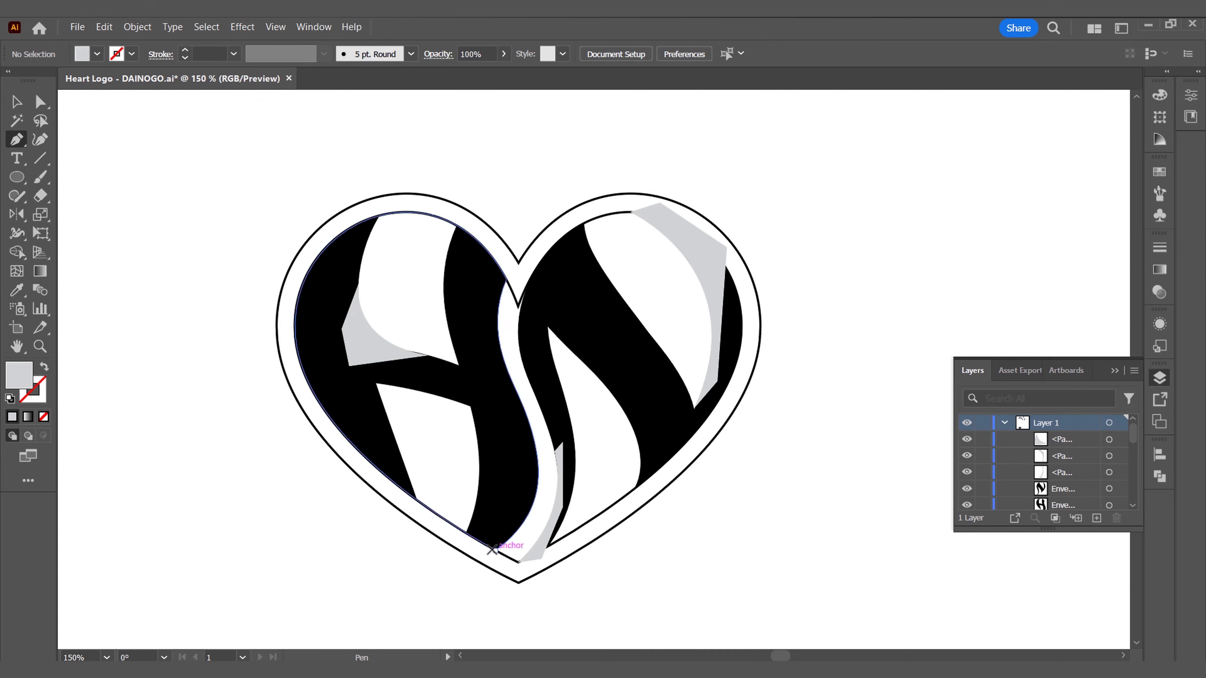
{"action": "left_click", "coordinate": [476, 499]}
{"action": "left_click_drag", "start_coordinate": [436, 516], "coordinate": [415, 500]}
{"action": "left_click", "coordinate": [436, 517]}
{"action": "left_click", "coordinate": [446, 532]}
{"action": "left_click", "coordinate": [472, 550]}
{"action": "left_click", "coordinate": [490, 515]}
{"action": "left_click", "coordinate": [476, 499]}
Step: Draw a gray curved Pen shape rounding the upper-right corner of the H's lower opening
{"action": "left_click", "coordinate": [404, 388]}
{"action": "left_click_drag", "start_coordinate": [479, 461], "coordinate": [482, 530]}
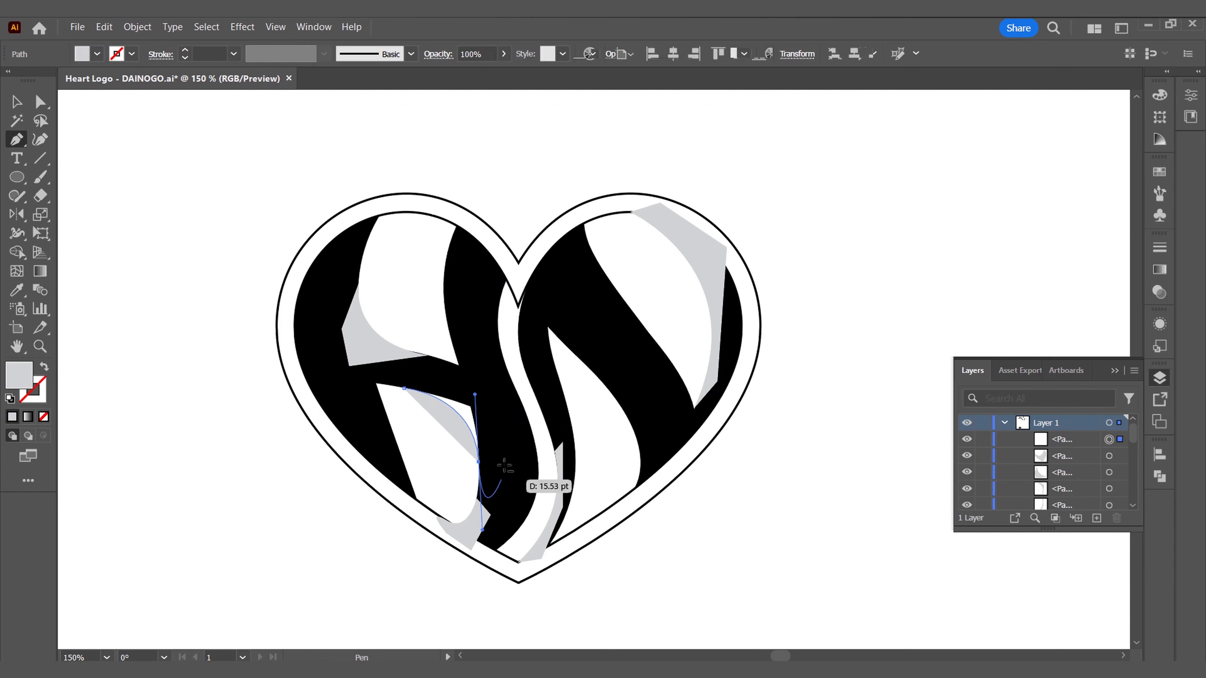
{"action": "left_click", "coordinate": [504, 461]}
{"action": "left_click", "coordinate": [501, 396]}
{"action": "left_click", "coordinate": [490, 383]}
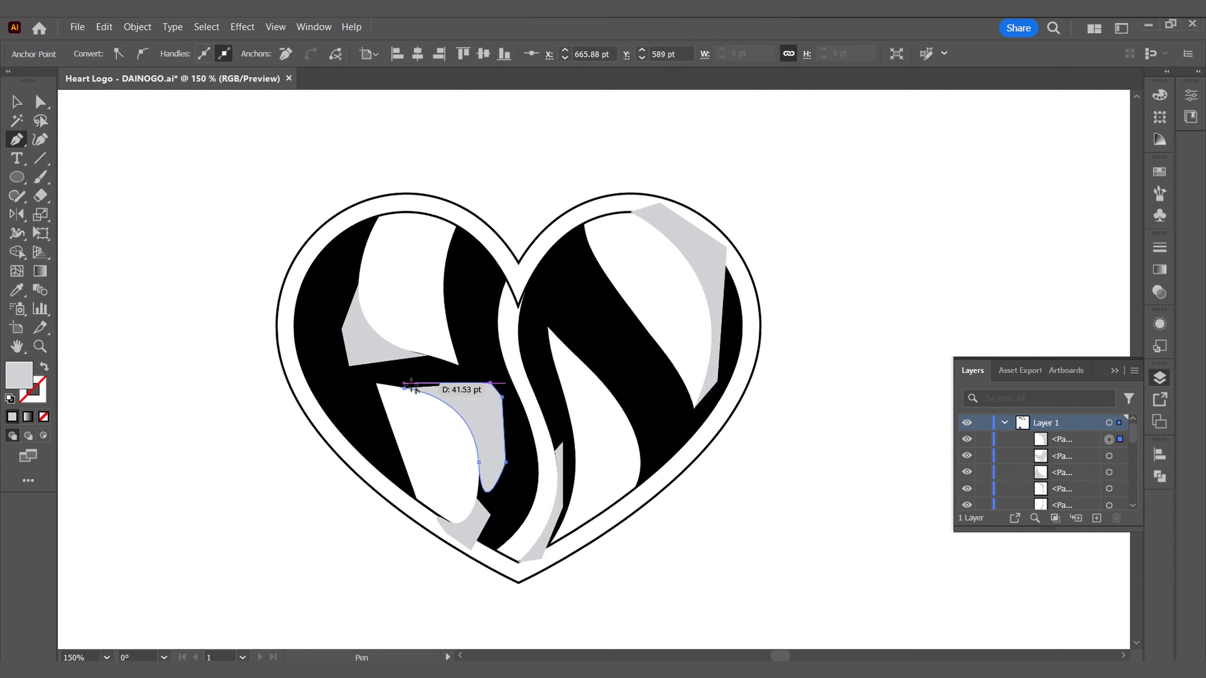
{"action": "left_click", "coordinate": [188, 169], "text": "ctrl"}
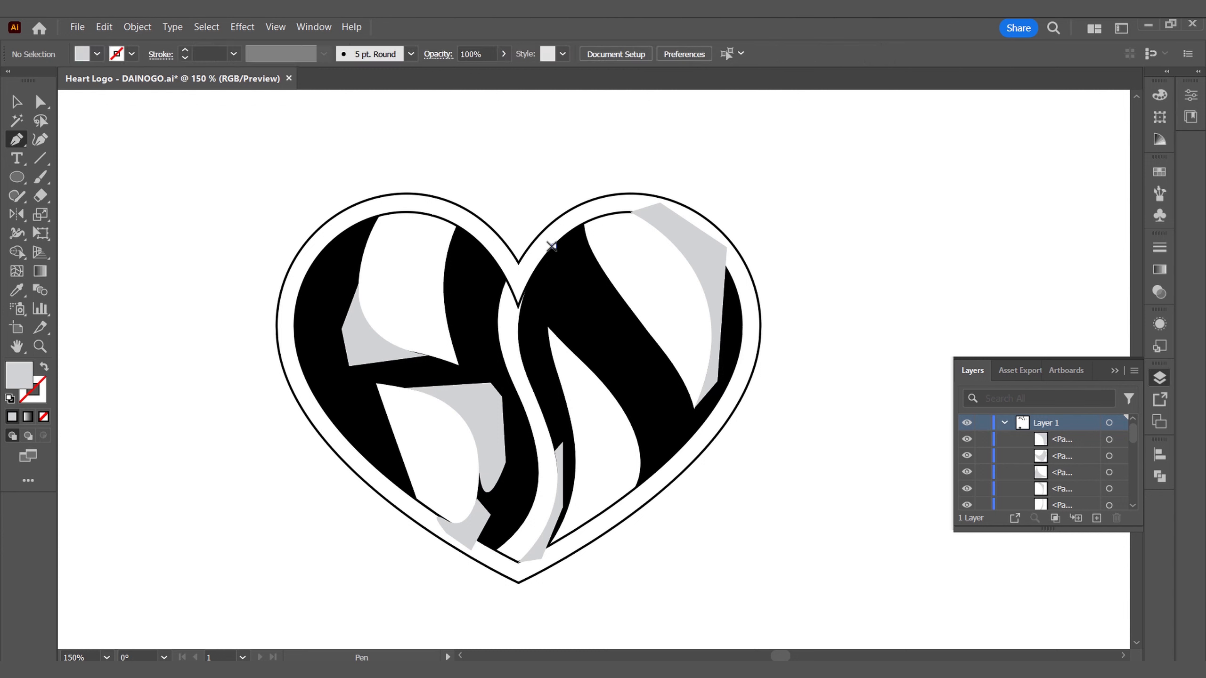
Step: Draw a gray curved Pen shape rounding the upper-left corner of the H's upper opening
{"action": "left_click_drag", "start_coordinate": [363, 256], "coordinate": [358, 299]}
{"action": "left_click", "coordinate": [363, 256]}
{"action": "left_click", "coordinate": [363, 209]}
{"action": "left_click", "coordinate": [416, 203]}
{"action": "left_click", "coordinate": [415, 213]}
{"action": "left_click", "coordinate": [401, 253], "text": "ctrl"}
Step: Adjust anchors of the two gray shapes in the H's upper opening so their curves follow the letter smoothly
{"action": "key", "text": "a"}
{"action": "left_click_drag", "start_coordinate": [363, 256], "coordinate": [358, 276]}
{"action": "left_click_drag", "start_coordinate": [363, 233], "coordinate": [368, 224]}
{"action": "left_click", "coordinate": [391, 354]}
{"action": "scroll", "coordinate": [429, 355], "scroll_direction": "up", "scroll_amount": 2}
{"action": "left_click_drag", "start_coordinate": [429, 355], "coordinate": [448, 360]}
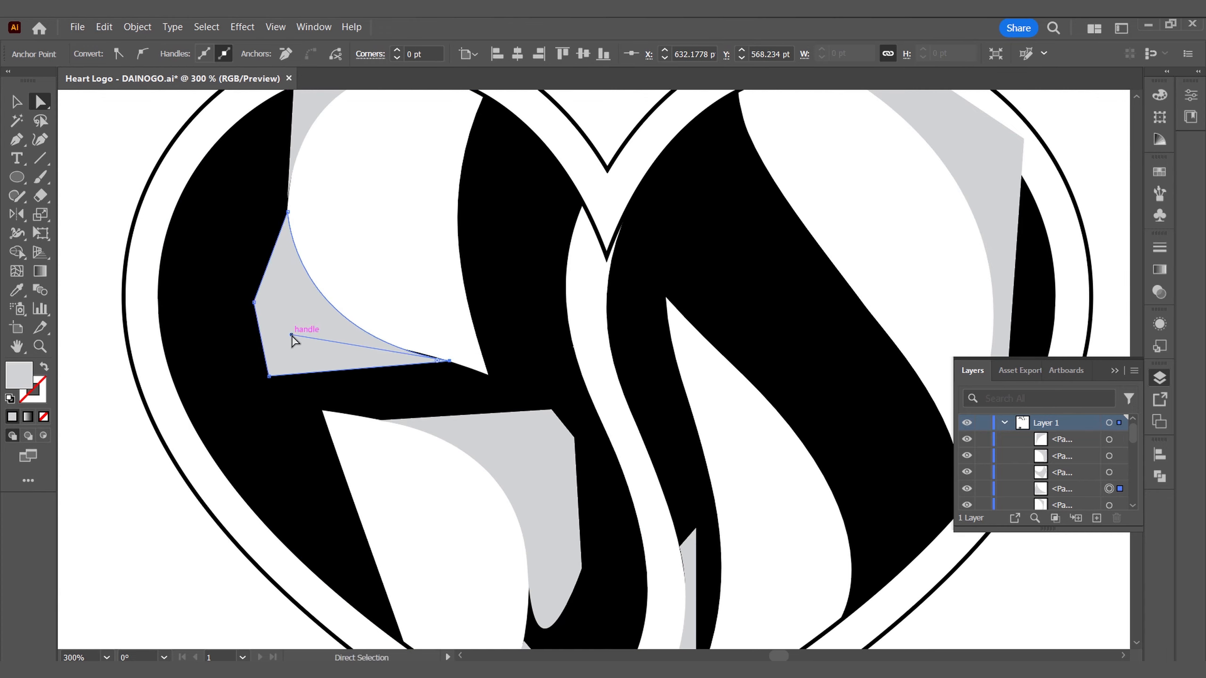
{"action": "key", "text": "ctrl+minus"}
{"action": "left_click", "coordinate": [151, 216]}
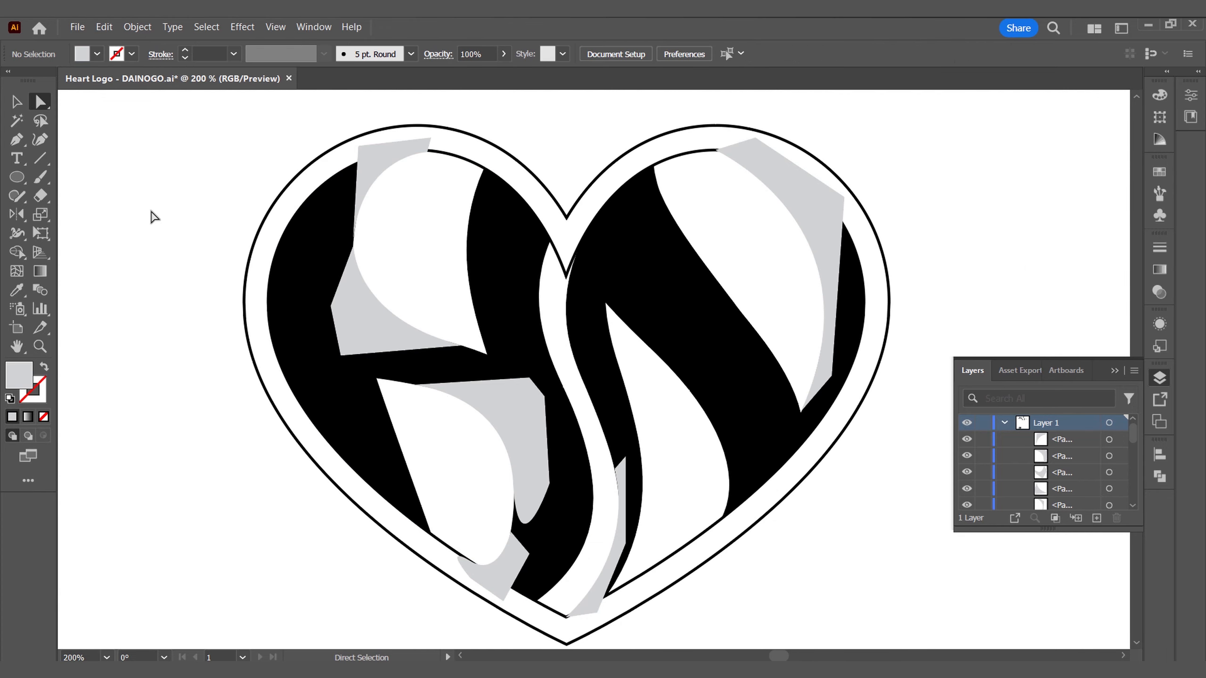
Step: Draw a gray curved Pen shape rounding the upper end of the S-shaped gap beside the H
{"action": "scroll", "coordinate": [170, 240], "scroll_direction": "down", "scroll_amount": 2}
{"action": "left_click_drag", "start_coordinate": [598, 255], "coordinate": [945, 230]}
{"action": "scroll", "coordinate": [531, 323], "scroll_direction": "up", "scroll_amount": 2}
{"action": "key", "text": "p"}
{"action": "left_click", "coordinate": [560, 282]}
{"action": "left_click_drag", "start_coordinate": [537, 316], "coordinate": [538, 367]}
{"action": "left_click", "coordinate": [518, 242]}
{"action": "left_click", "coordinate": [542, 227]}
{"action": "left_click", "coordinate": [560, 282]}
Step: Draw a gray curved Pen shape rounding the upper-left corner of the N's upper opening
{"action": "left_click", "coordinate": [675, 170]}
{"action": "left_click_drag", "start_coordinate": [698, 271], "coordinate": [753, 342]}
{"action": "left_click", "coordinate": [627, 178]}
Step: Draw a long gray curved Pen shape thickening the N's left leg down to the heart's tip
{"action": "scroll", "coordinate": [629, 182], "scroll_direction": "down", "scroll_amount": 1}
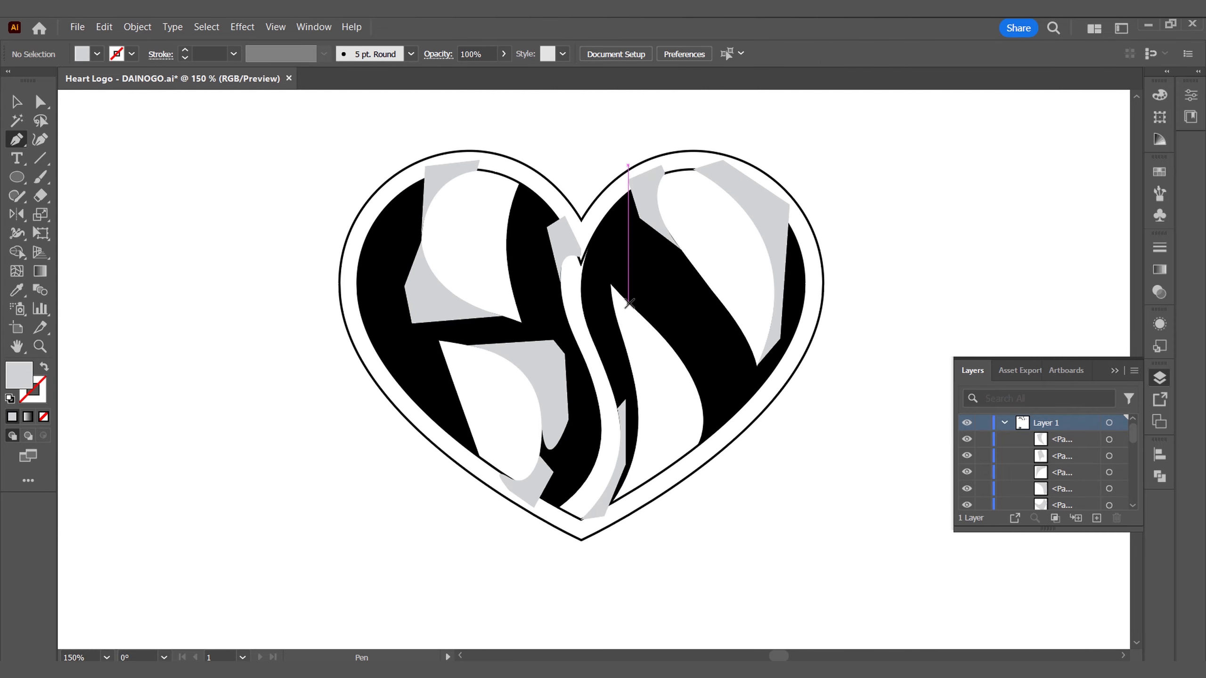
{"action": "left_click", "coordinate": [634, 305]}
{"action": "left_click_drag", "start_coordinate": [648, 371], "coordinate": [673, 422]}
{"action": "left_click_drag", "start_coordinate": [636, 489], "coordinate": [602, 523]}
{"action": "left_click", "coordinate": [621, 403]}
{"action": "left_click", "coordinate": [615, 359]}
{"action": "left_click", "coordinate": [596, 270]}
{"action": "left_click", "coordinate": [625, 259]}
{"action": "left_click", "coordinate": [634, 305]}
Step: Unite all the gray shapes into one group, leaving the heart outlines out of the selection
{"action": "key", "text": "v"}
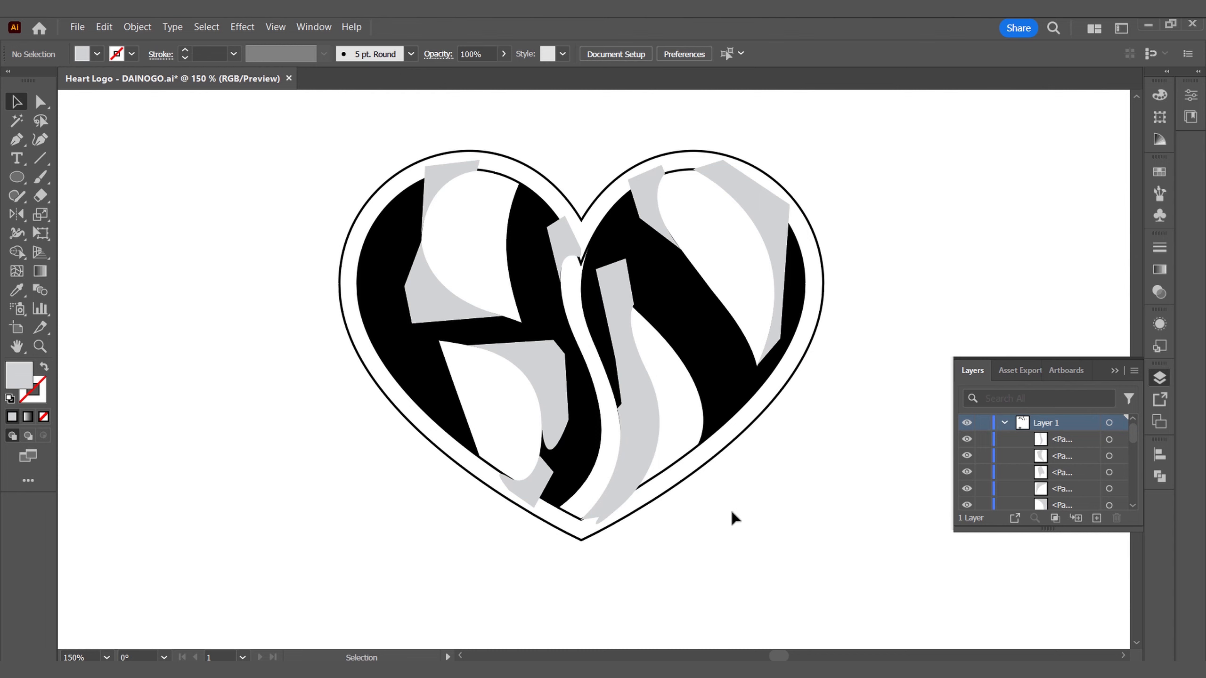
{"action": "left_click_drag", "start_coordinate": [840, 517], "coordinate": [361, 134]}
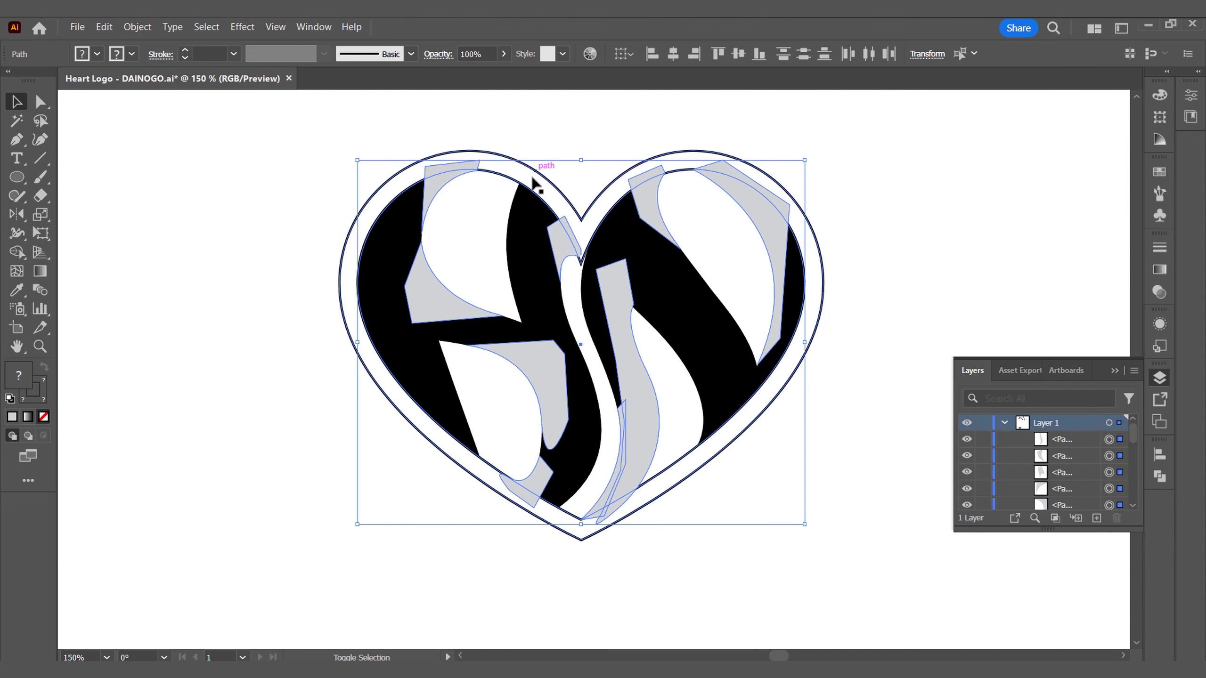
{"action": "left_click", "coordinate": [689, 454], "text": "shift"}
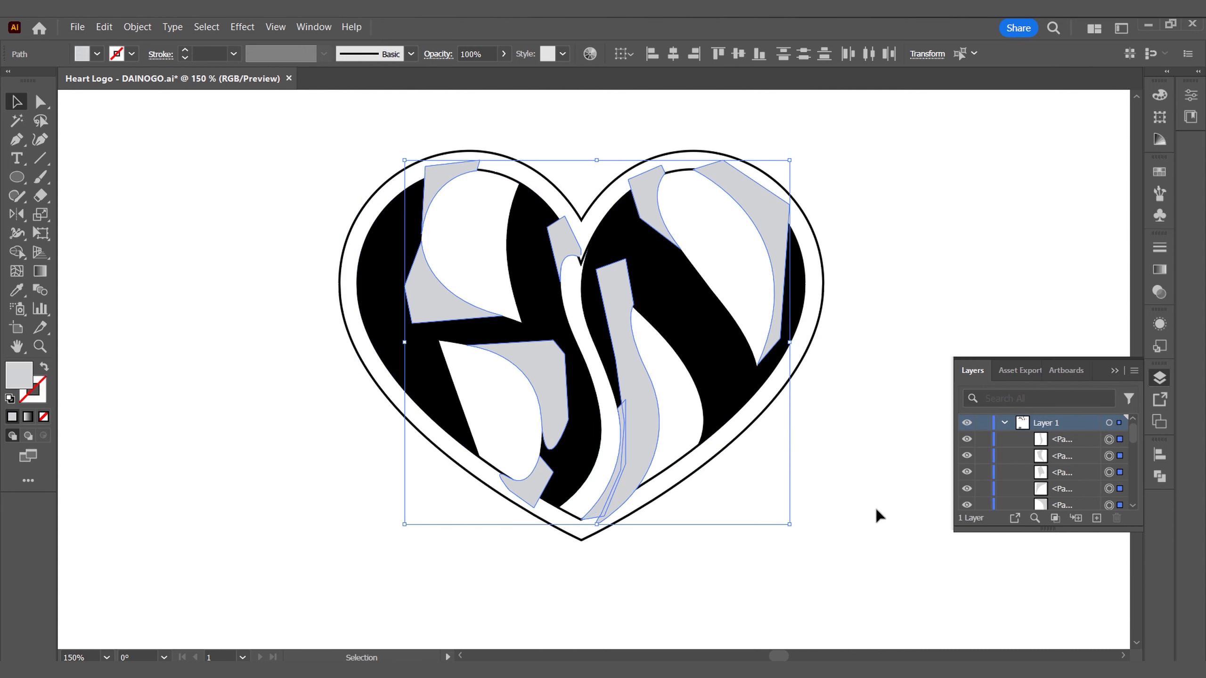
{"action": "left_click", "coordinate": [1159, 476]}
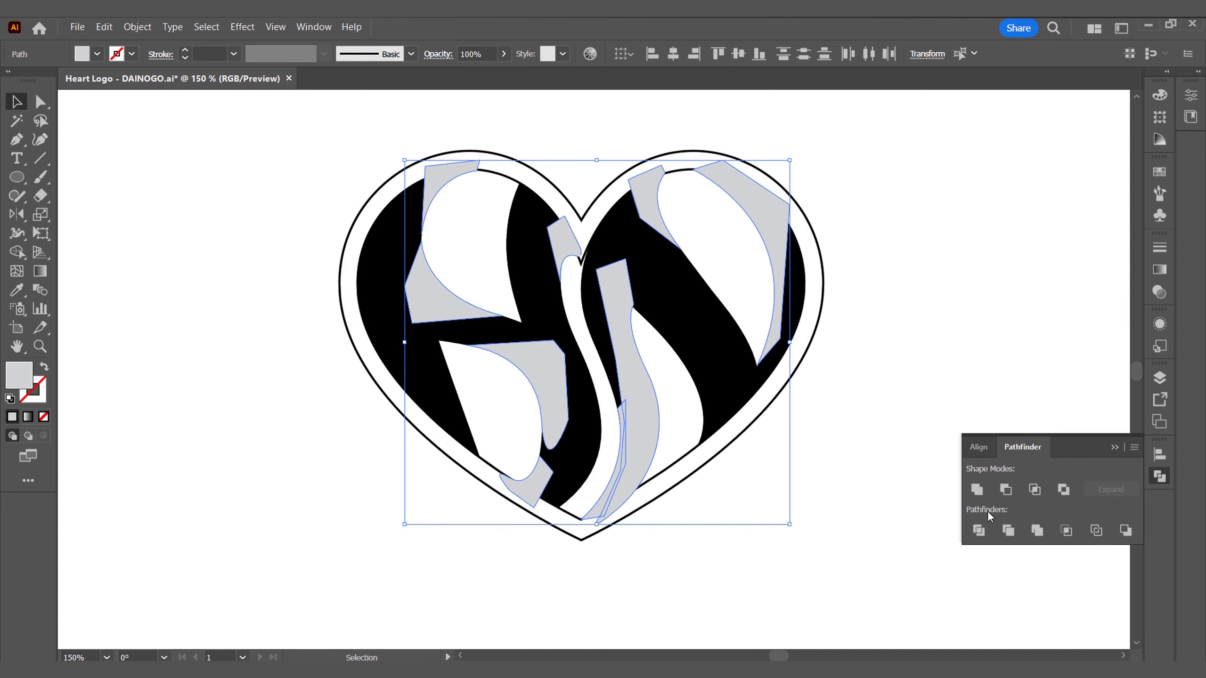
{"action": "key", "text": "ctrl+g"}
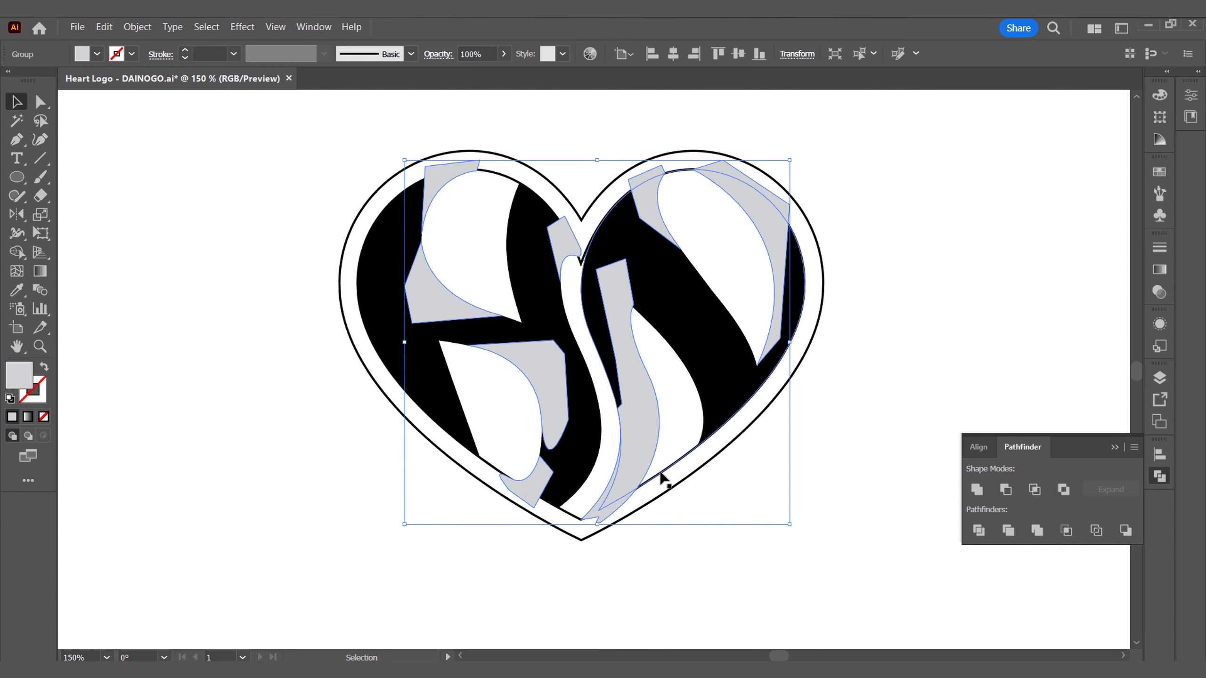
Step: Fill the united shapes with the N's black using the Eyedropper
{"action": "key", "text": "i"}
{"action": "left_click", "coordinate": [723, 380]}
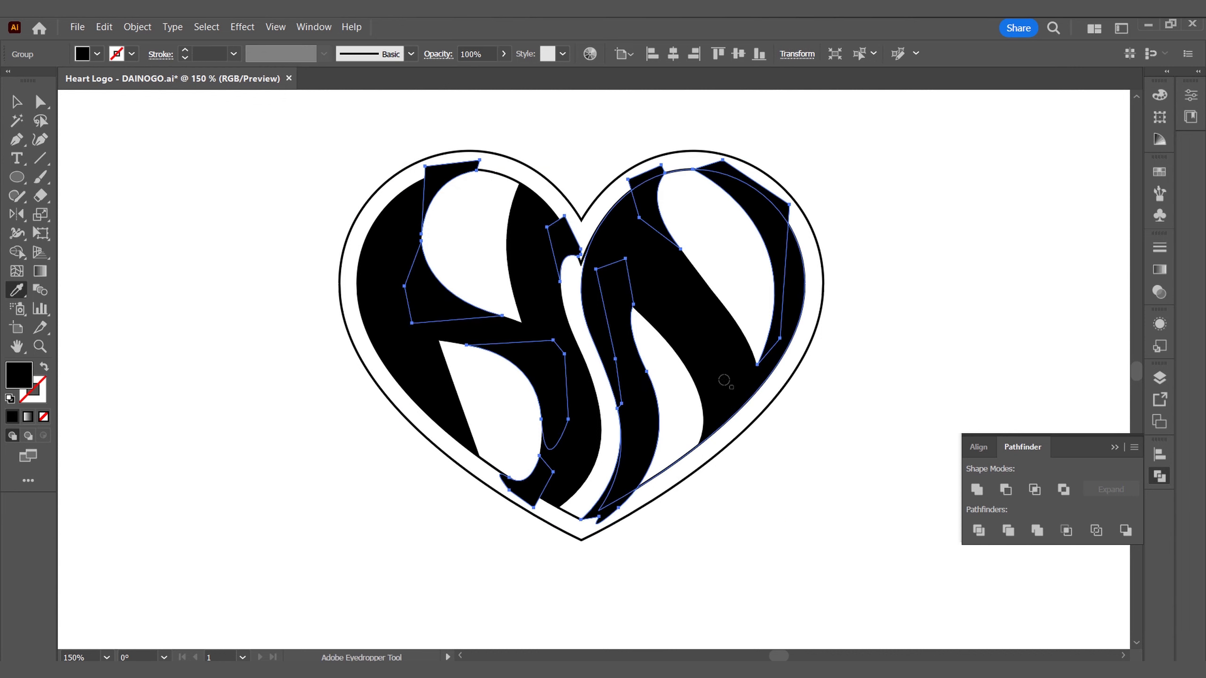
{"action": "key", "text": "v"}
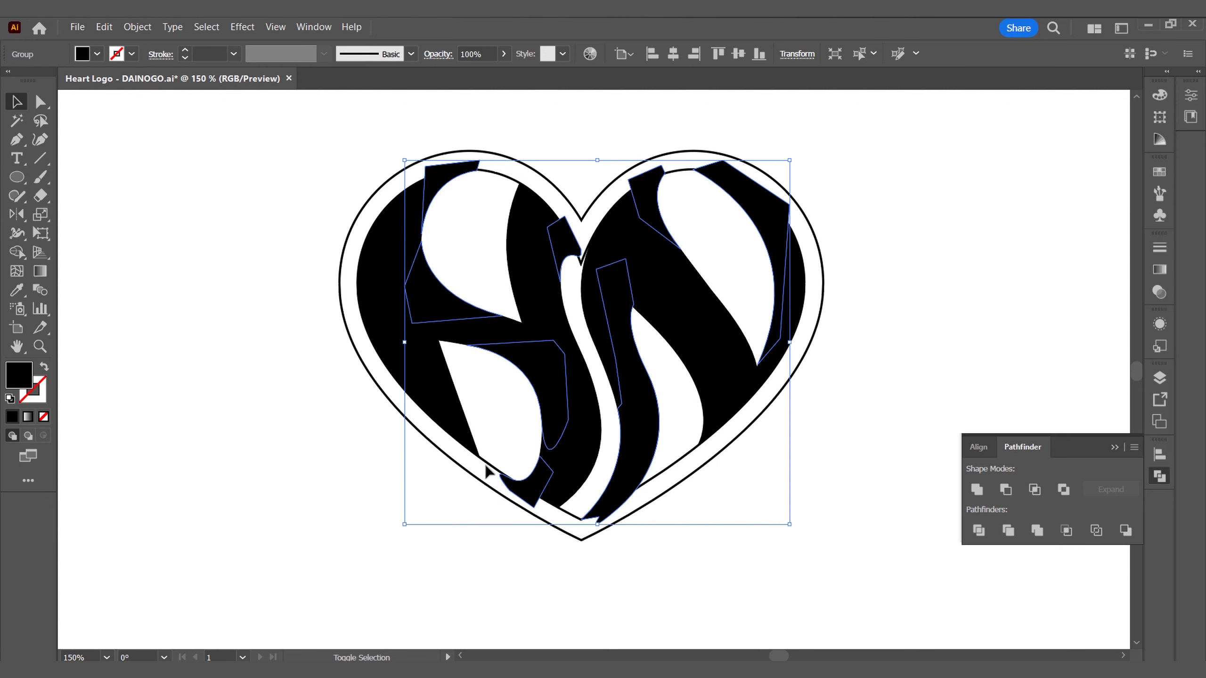
Step: Remove the parts of the black shapes that extend beyond the inner heart outline with the Shape Builder tool
{"action": "left_click", "coordinate": [574, 511], "text": "shift"}
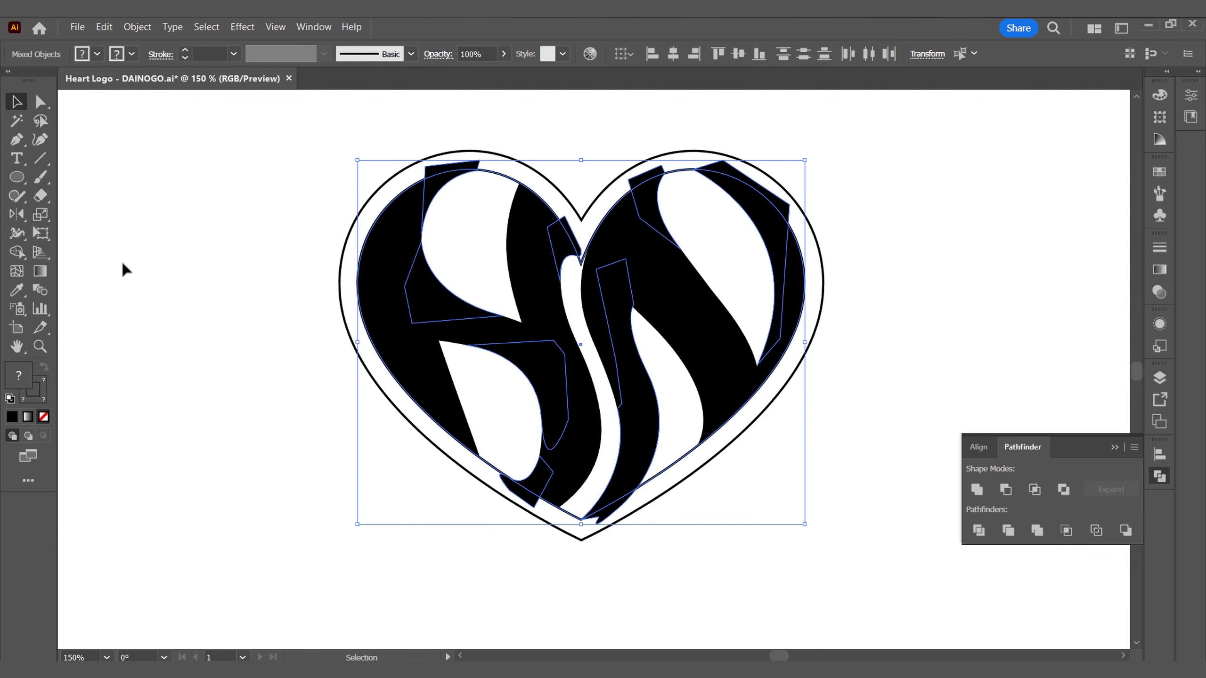
{"action": "left_click", "coordinate": [15, 254]}
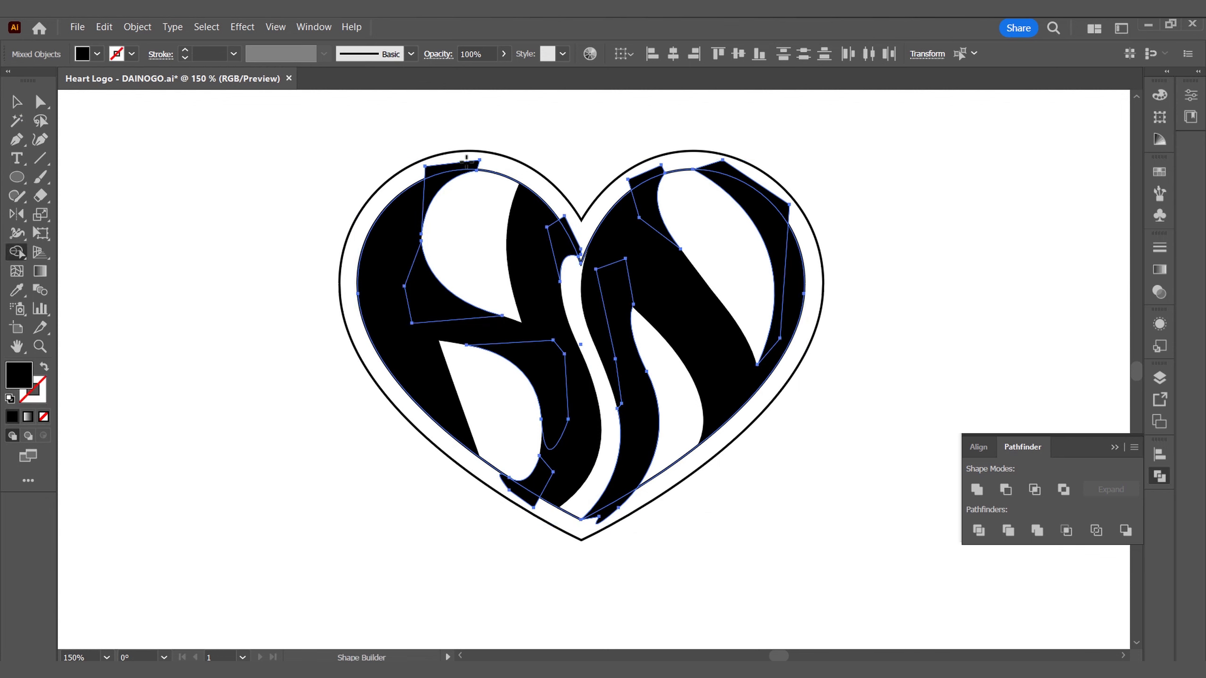
{"action": "left_click", "coordinate": [467, 164], "text": "alt"}
{"action": "left_click", "coordinate": [641, 176], "text": "alt"}
{"action": "left_click", "coordinate": [722, 167], "text": "alt"}
{"action": "left_click", "coordinate": [612, 510], "text": "alt"}
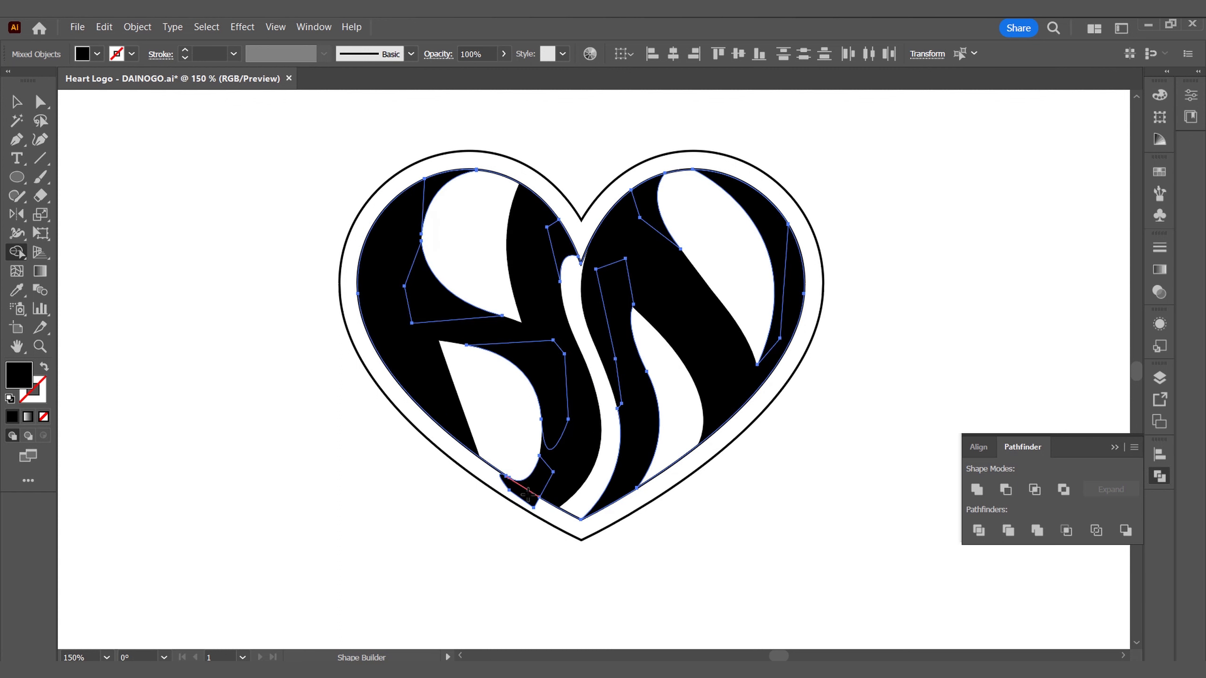
{"action": "left_click", "coordinate": [525, 496], "text": "alt"}
Step: Delete the inner heart outline around the letters
{"action": "key", "text": "v"}
{"action": "left_click", "coordinate": [198, 371]}
{"action": "left_click", "coordinate": [568, 513]}
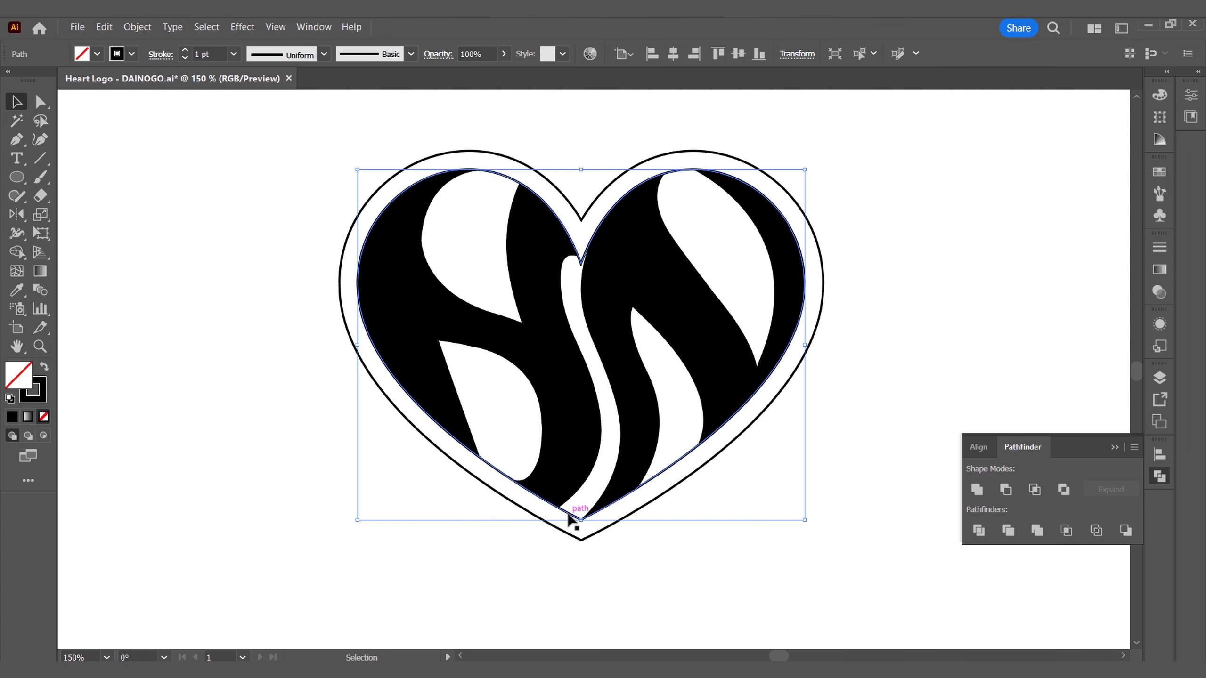
{"action": "key", "text": "alt"}
{"action": "left_click", "coordinate": [494, 449]}
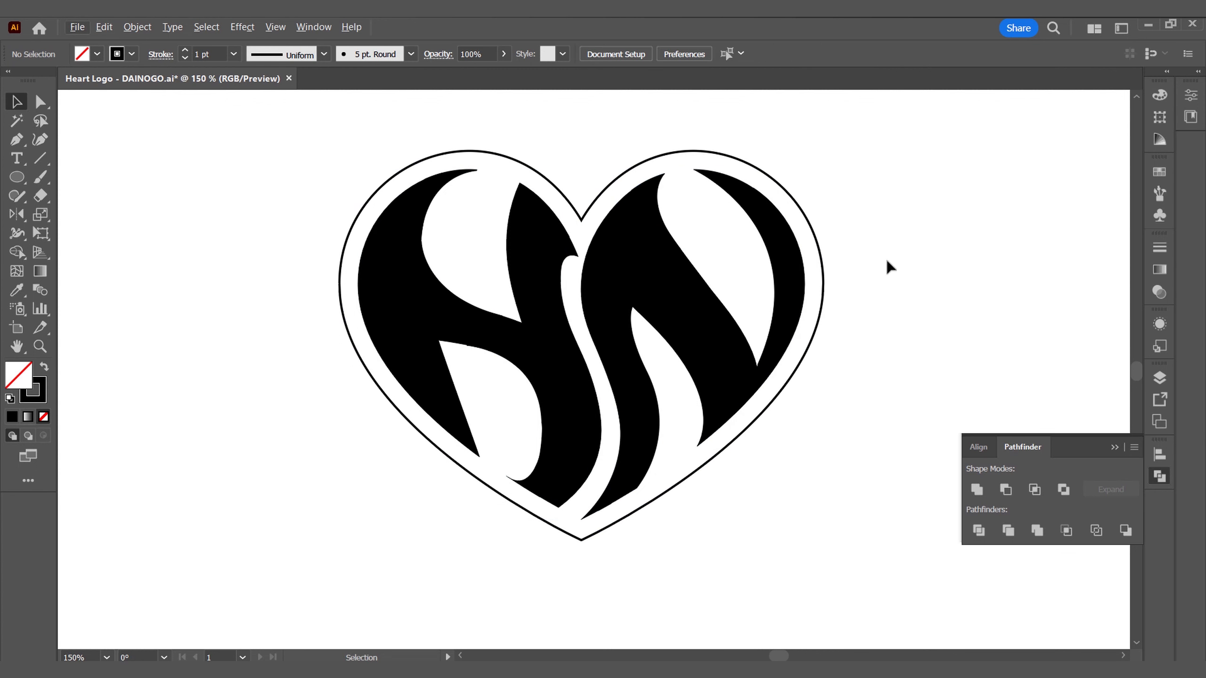
Step: Draw a curved Pen shape with black fill and no stroke over the pointed lower end of the N's upper opening
{"action": "key", "text": "p"}
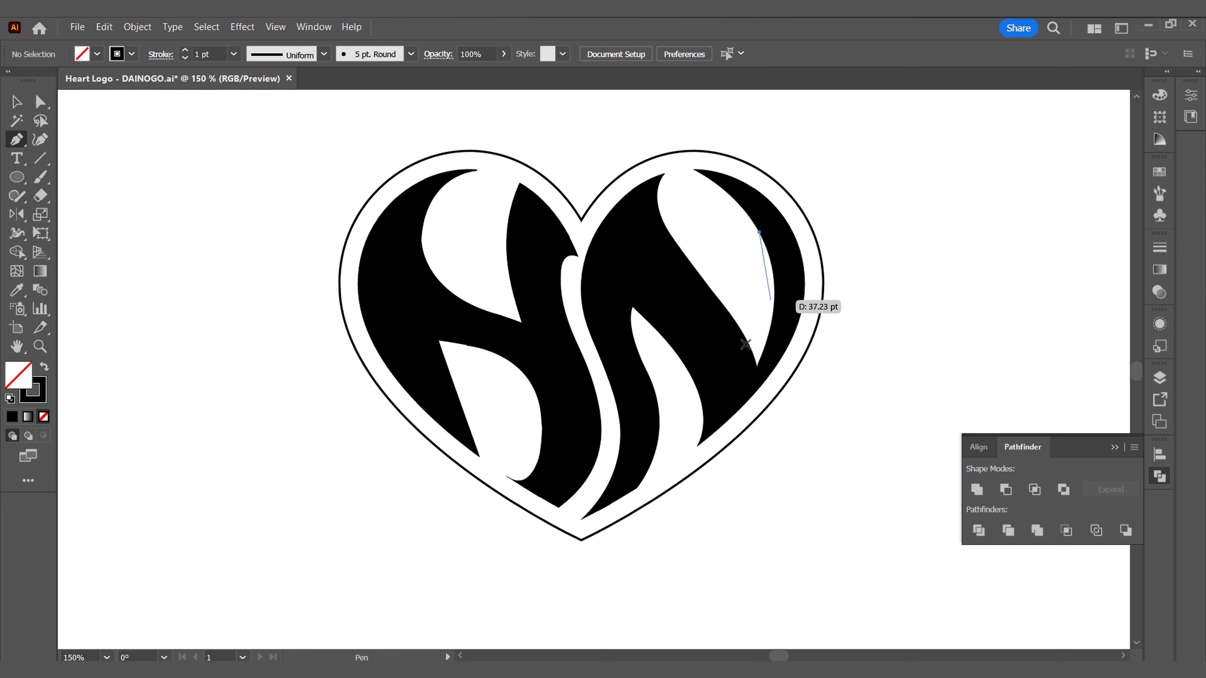
{"action": "left_click", "coordinate": [759, 231]}
{"action": "left_click_drag", "start_coordinate": [748, 359], "coordinate": [703, 431]}
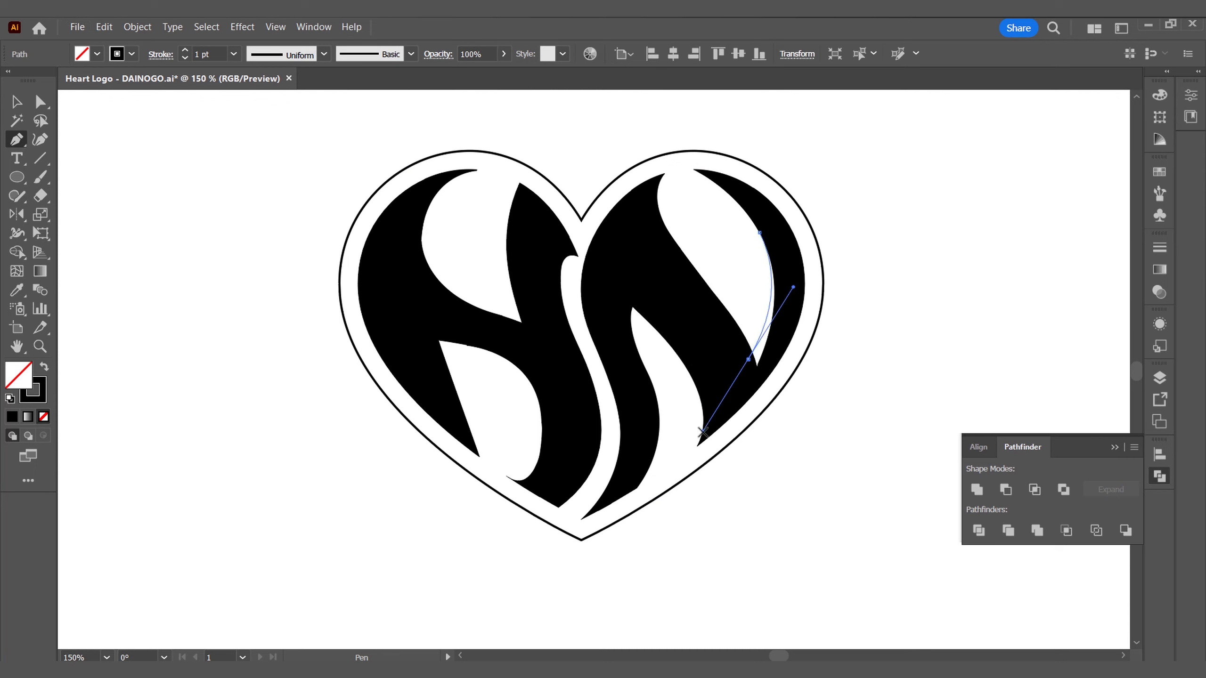
{"action": "left_click", "coordinate": [748, 359]}
{"action": "left_click", "coordinate": [759, 377]}
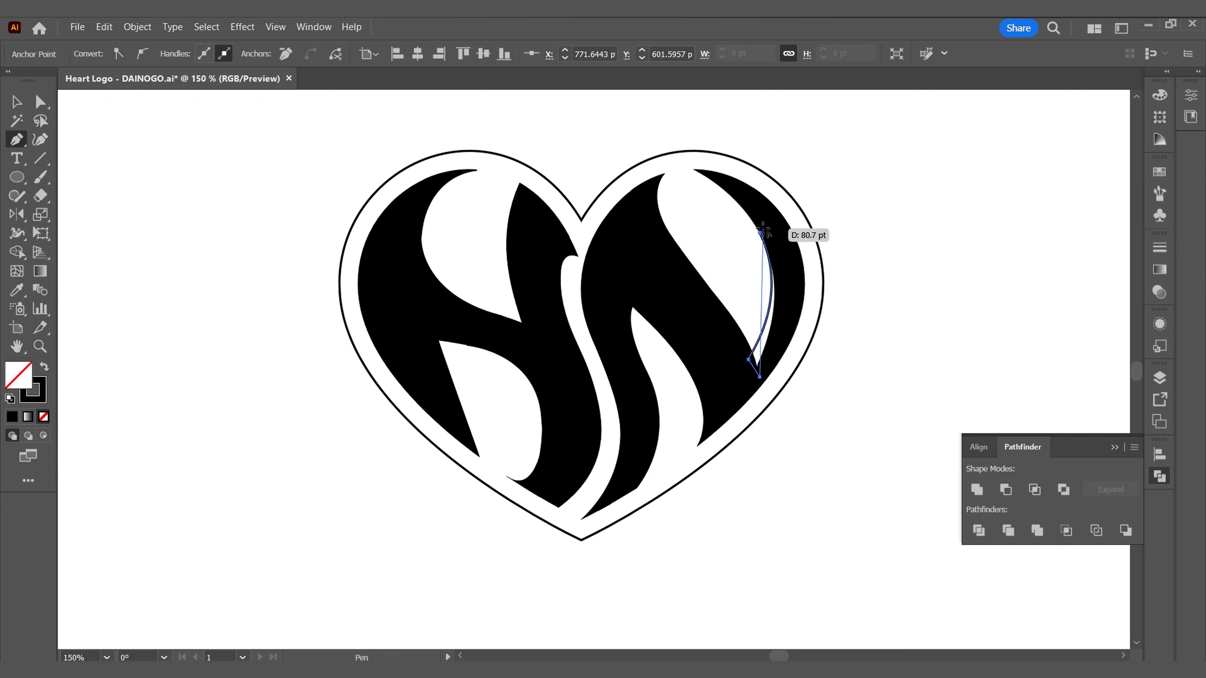
{"action": "left_click_drag", "start_coordinate": [760, 232], "coordinate": [813, 286]}
{"action": "key", "text": "shift+x"}
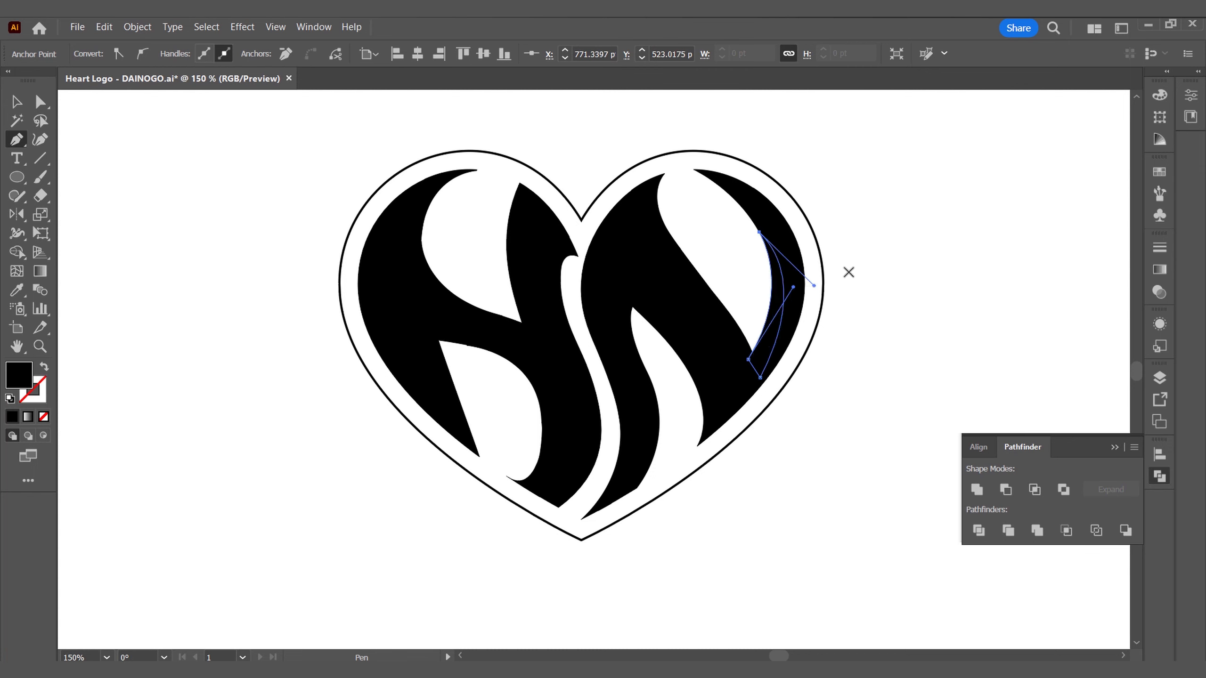
Step: Expand the warped H and N together with all their black smoothing shapes, leaving out the outer heart outline
{"action": "key", "text": "ctrl+shift+a"}
{"action": "key", "text": "v"}
{"action": "left_click", "coordinate": [779, 287]}
{"action": "left_click", "coordinate": [738, 392], "text": "shift"}
{"action": "left_click_drag", "start_coordinate": [844, 584], "coordinate": [266, 164]}
{"action": "left_click", "coordinate": [608, 182], "text": "shift"}
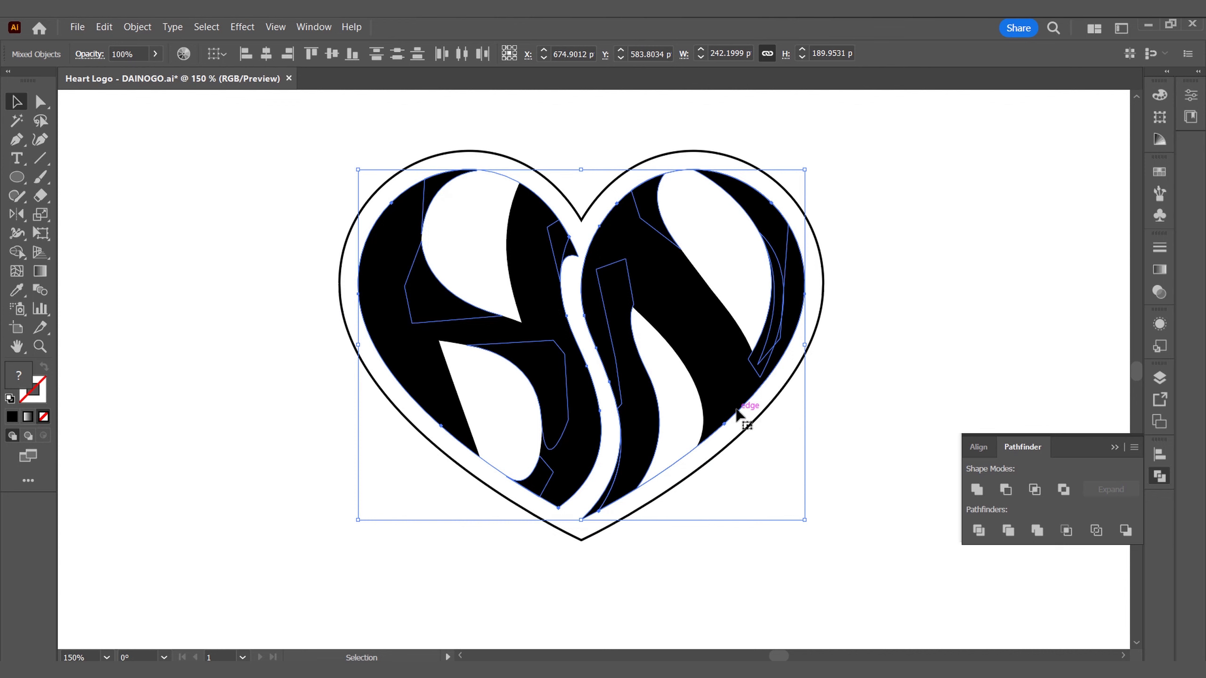
{"action": "left_click", "coordinate": [137, 27]}
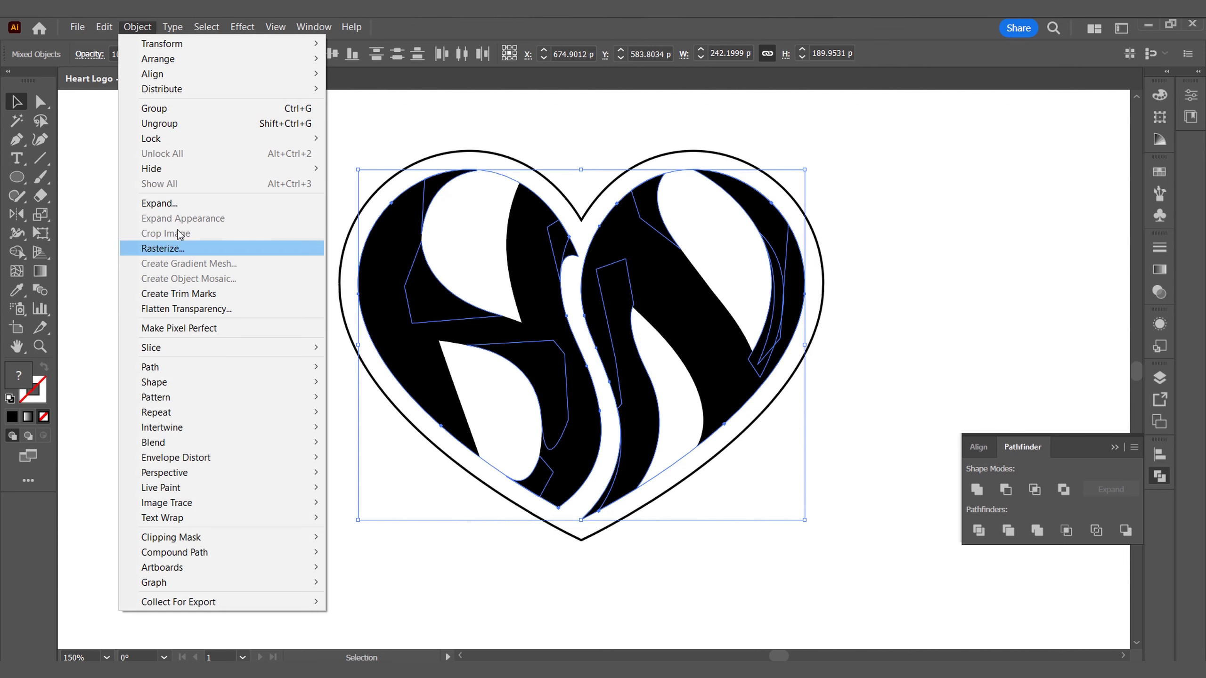
{"action": "left_click", "coordinate": [175, 205]}
{"action": "left_click", "coordinate": [565, 435]}
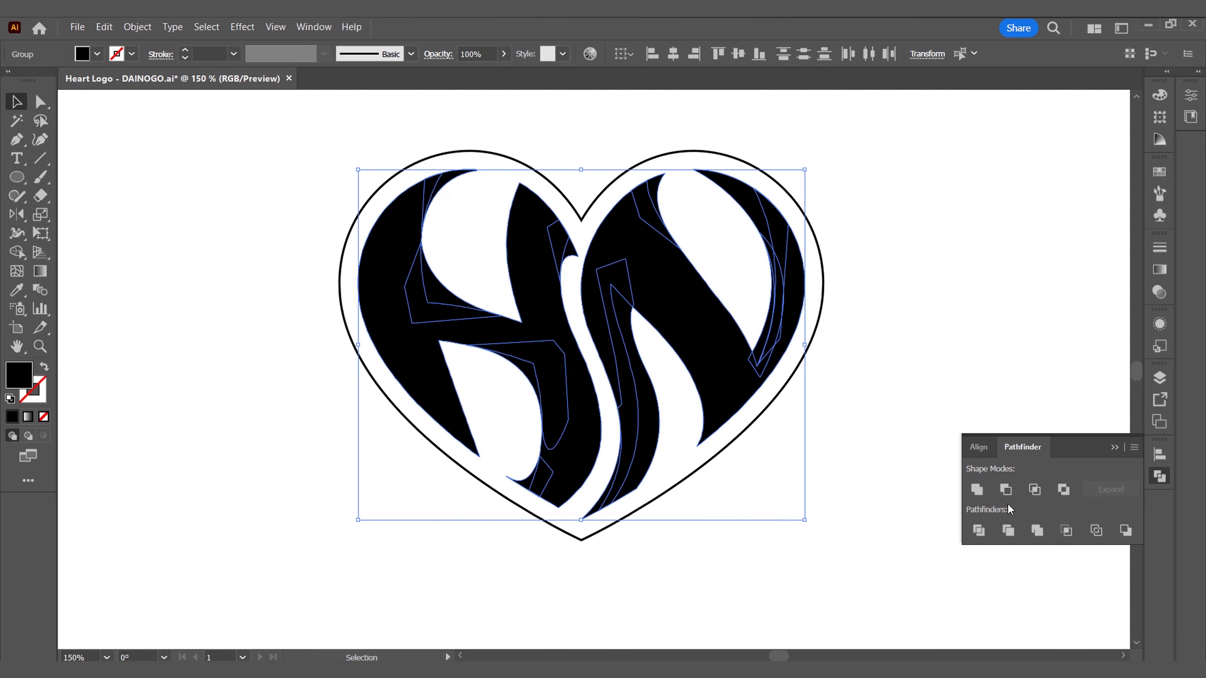
Step: Unite the expanded letter shapes with the Pathfinder and deselect the artwork
{"action": "left_click", "coordinate": [976, 490]}
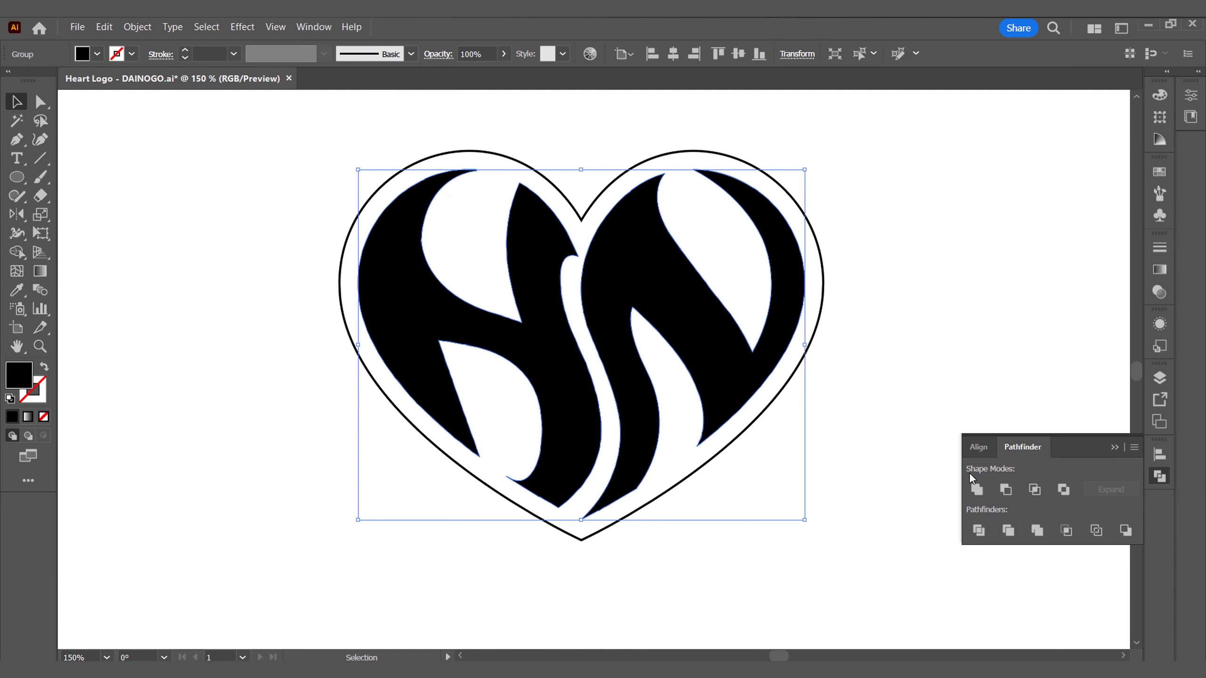
{"action": "left_click", "coordinate": [721, 482]}
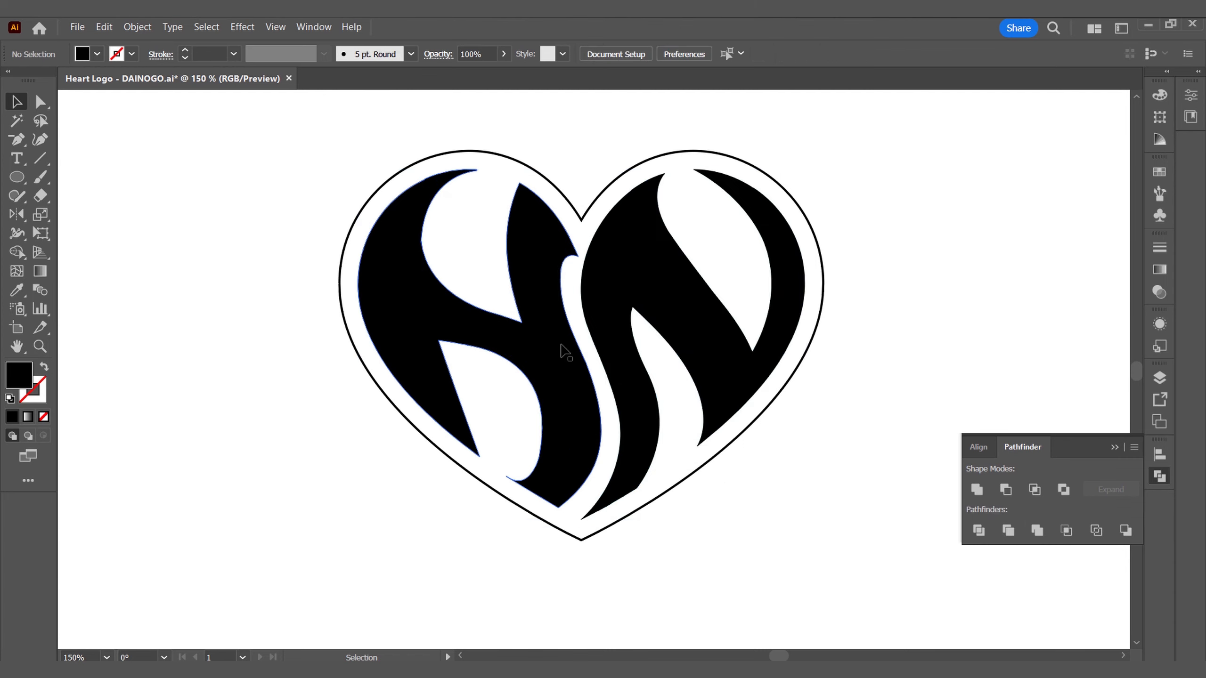
{"action": "scroll", "coordinate": [560, 345], "scroll_direction": "down", "scroll_amount": 1}
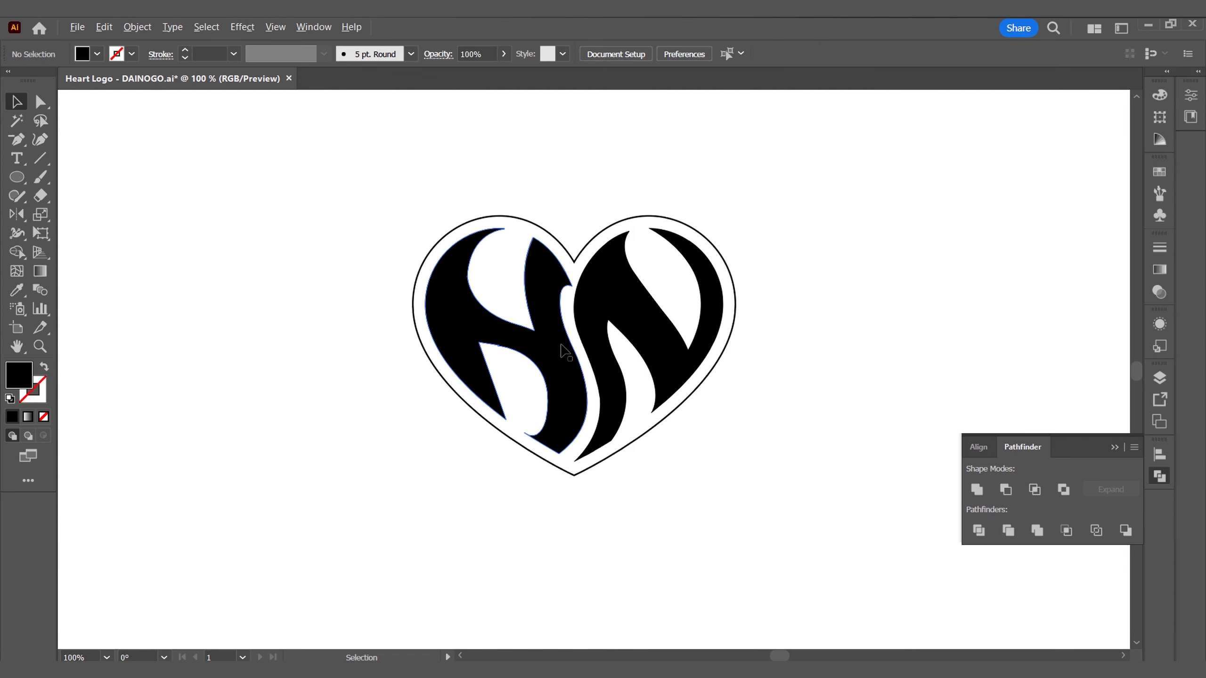